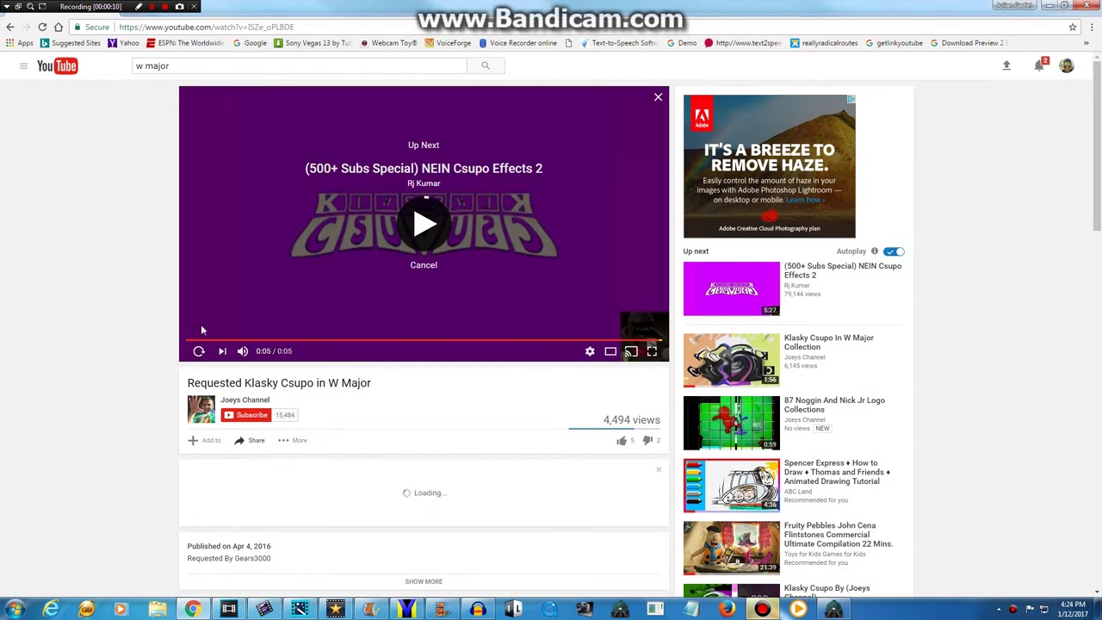
- Replay the Requested Klasky Csupo in W Major video and switch to the empty Sony Vegas project
left_click(197, 352)
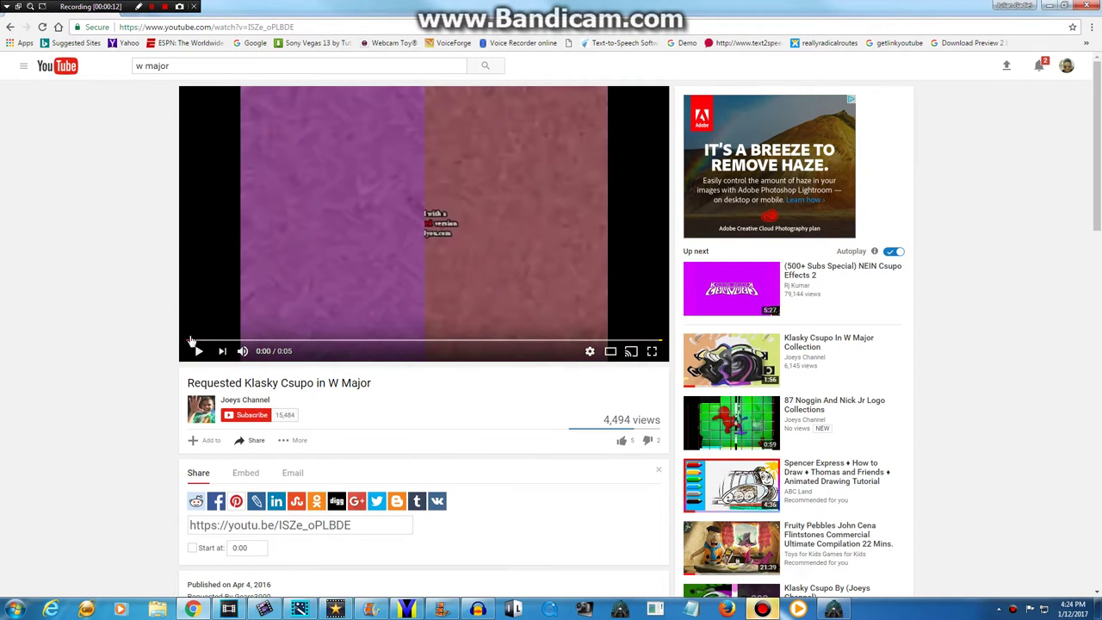
left_click(265, 609)
left_click(233, 609)
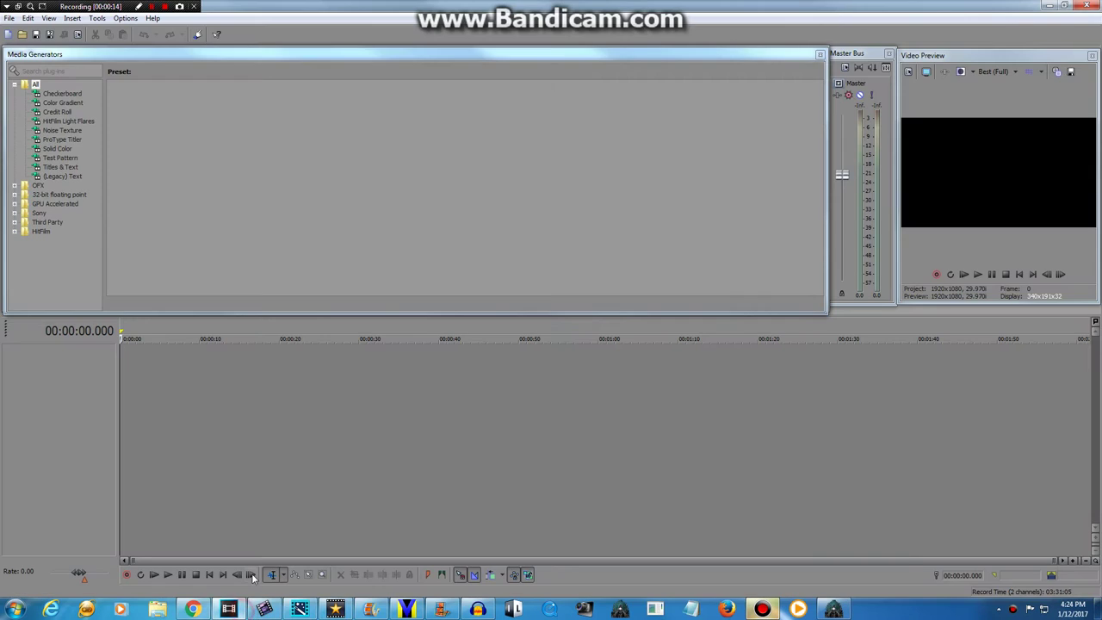
left_click(228, 609)
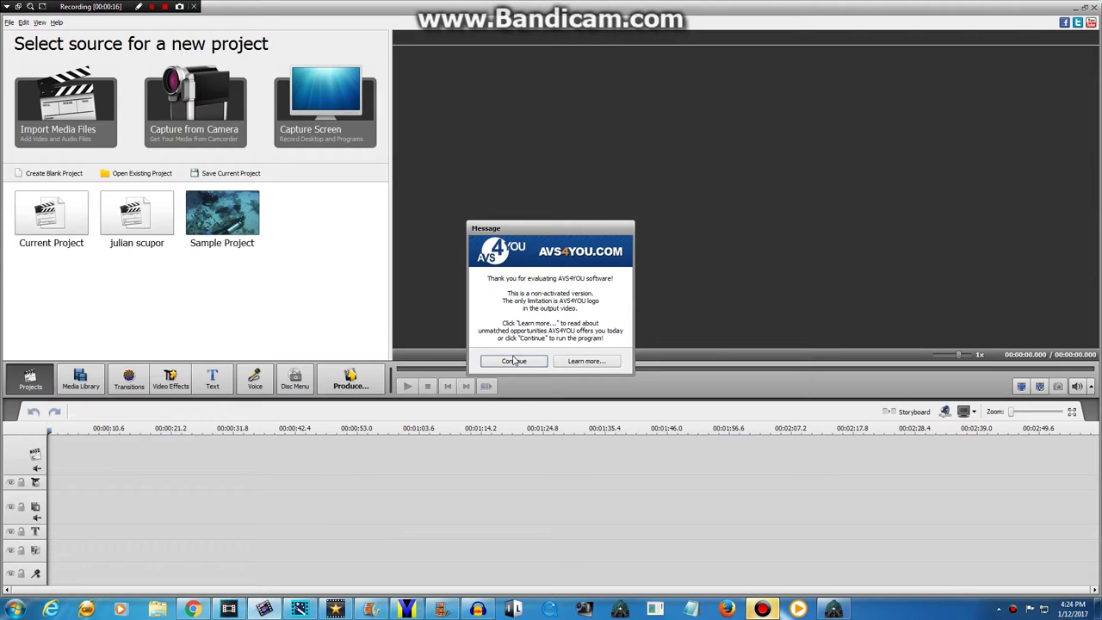
left_click(515, 361)
left_click(229, 609)
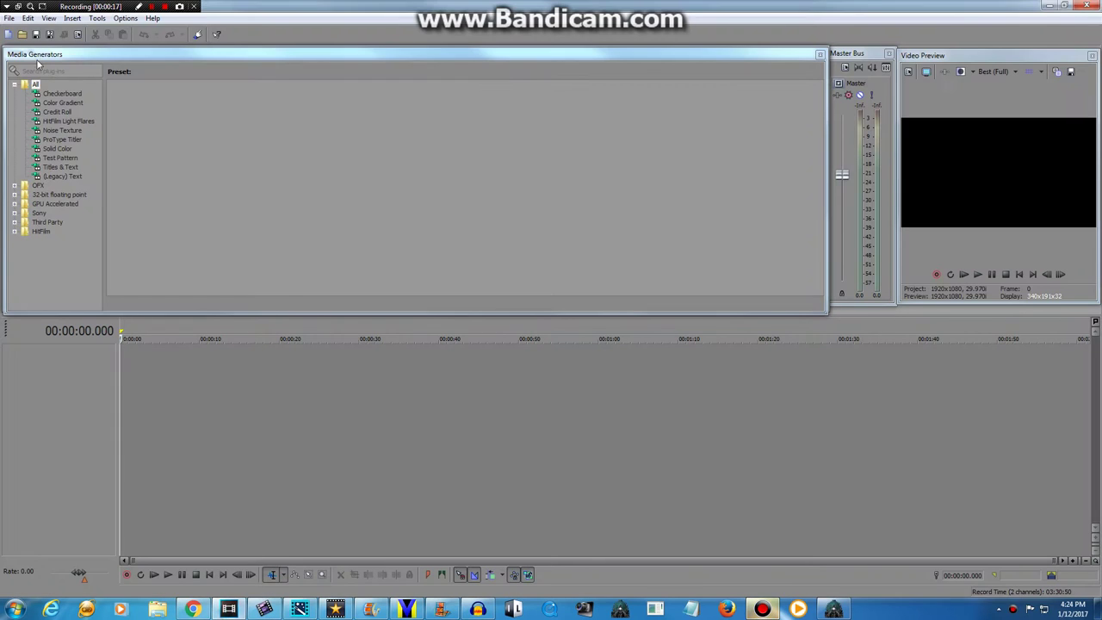
- Rearrange the floating windows so that Video FX sits in front of Media Generators above the timeline
left_click(9, 18)
left_click_drag(309, 53, 356, 104)
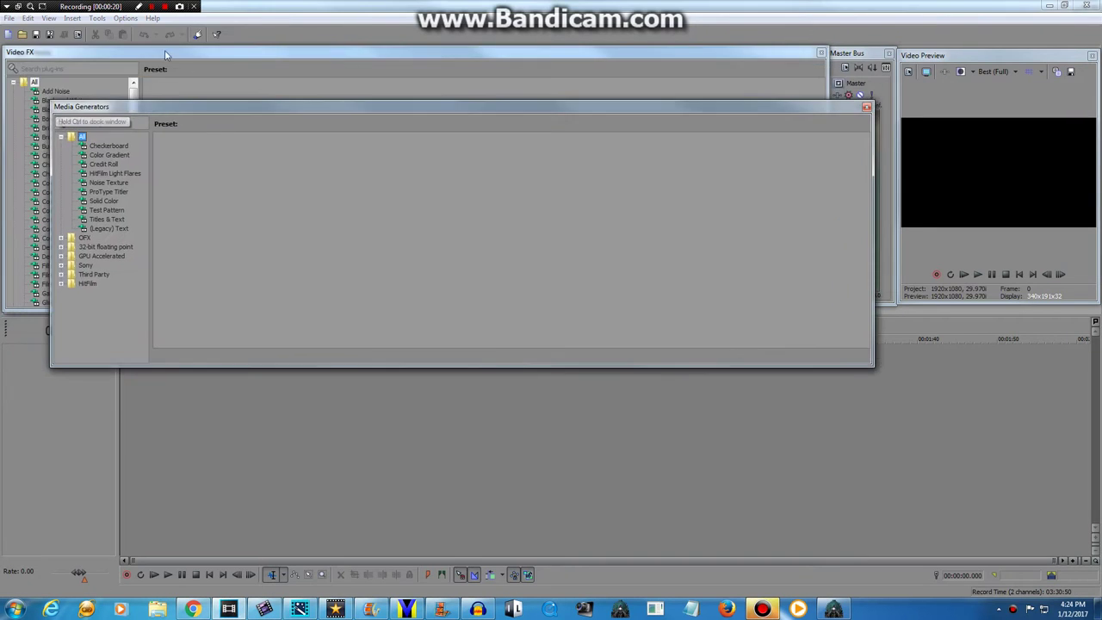
left_click_drag(125, 48, 225, 101)
left_click_drag(75, 105, 32, 49)
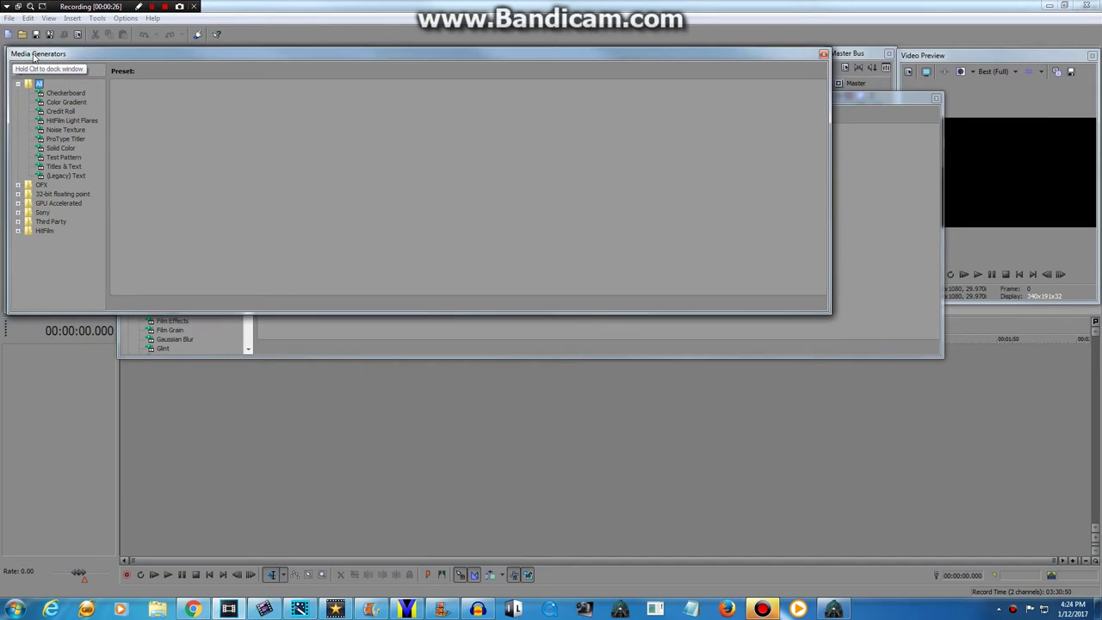
left_click_drag(869, 101, 714, 59)
left_click(807, 57)
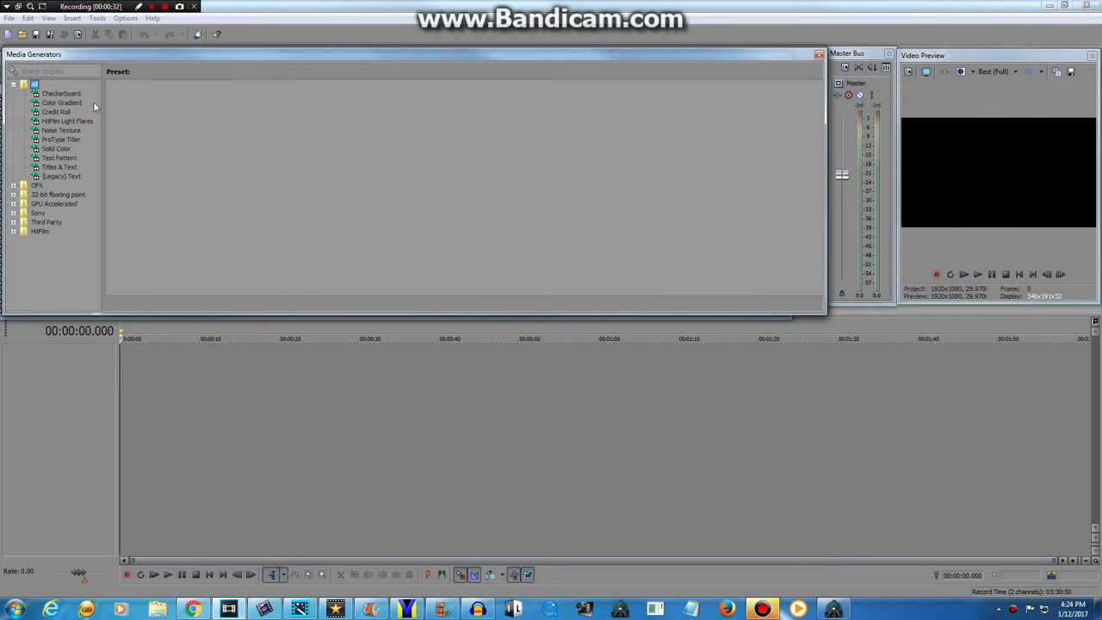
left_click_drag(27, 56, 170, 222)
left_click_drag(128, 55, 115, 55)
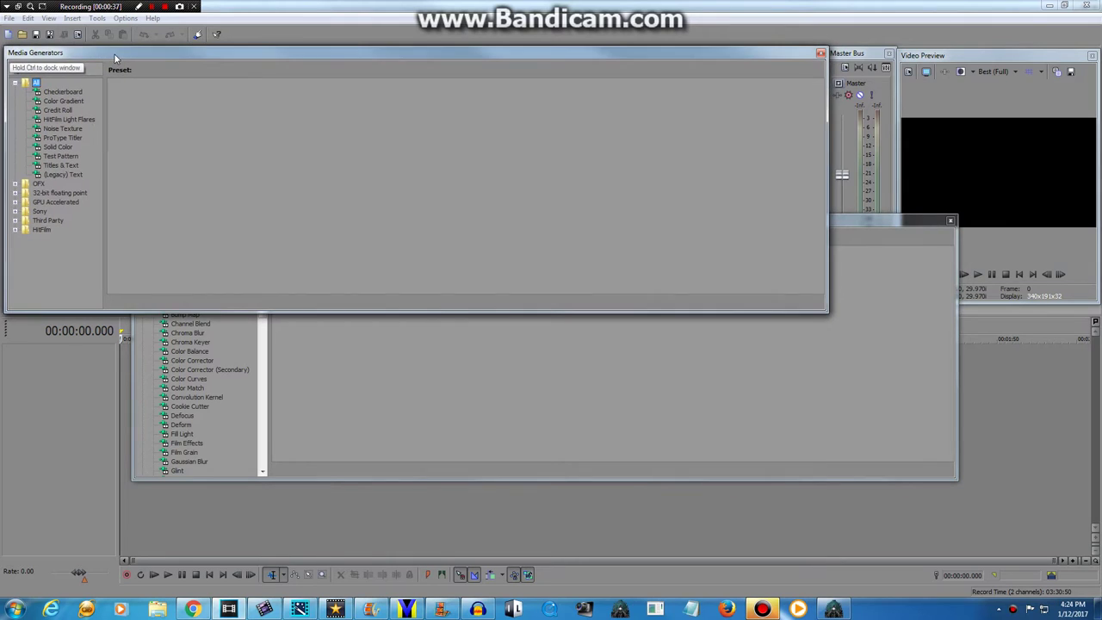
double_click(801, 57)
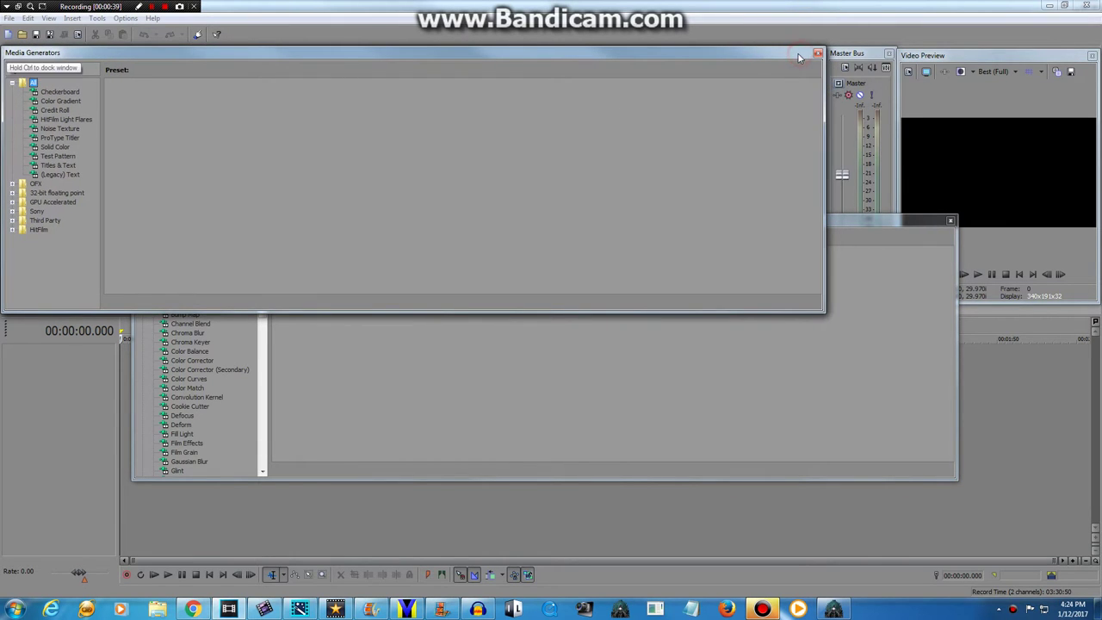
left_click(878, 223)
left_click_drag(878, 222, 729, 109)
left_click_drag(791, 55, 788, 59)
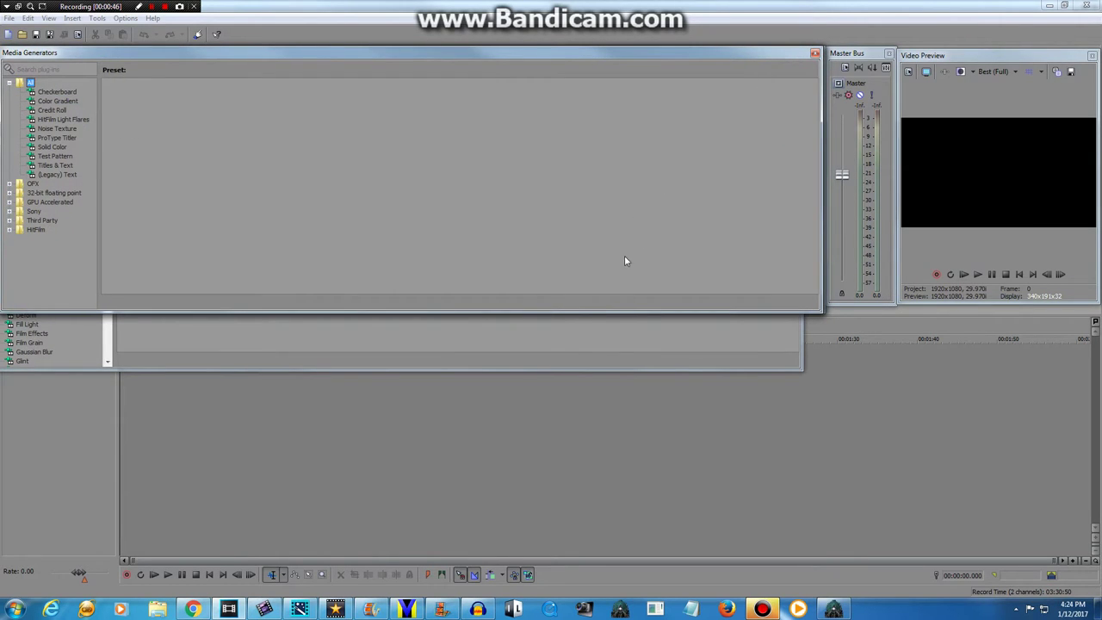
left_click(616, 340)
left_click_drag(566, 115, 590, 58)
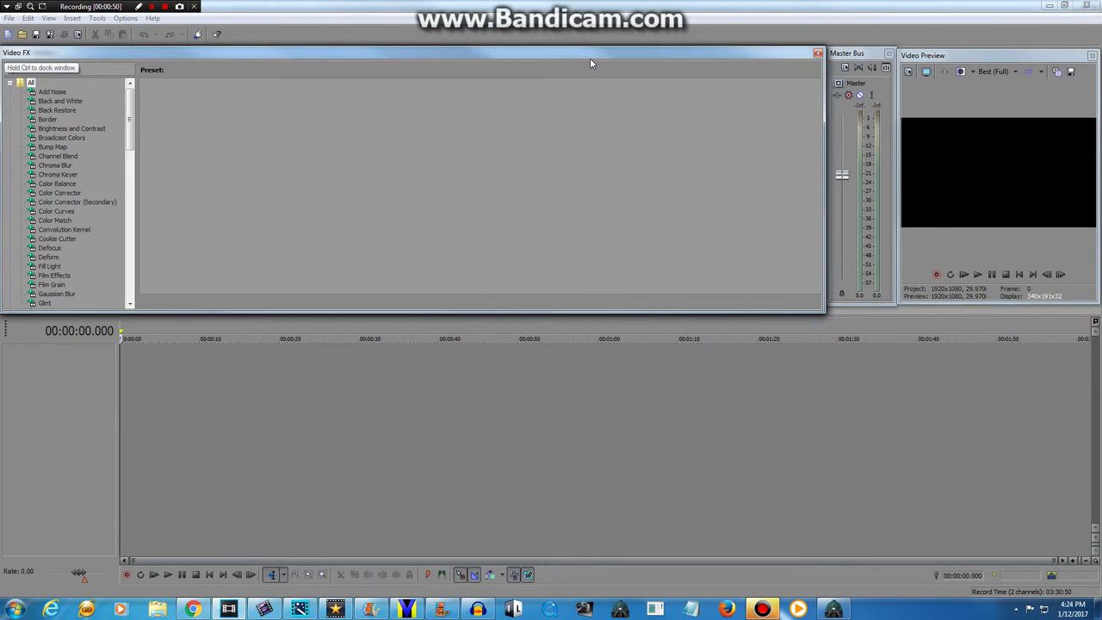
- Browse for a file to open and delete the Henrys Log Wagon file from the Downloads folder
left_click(9, 19)
left_click(35, 52)
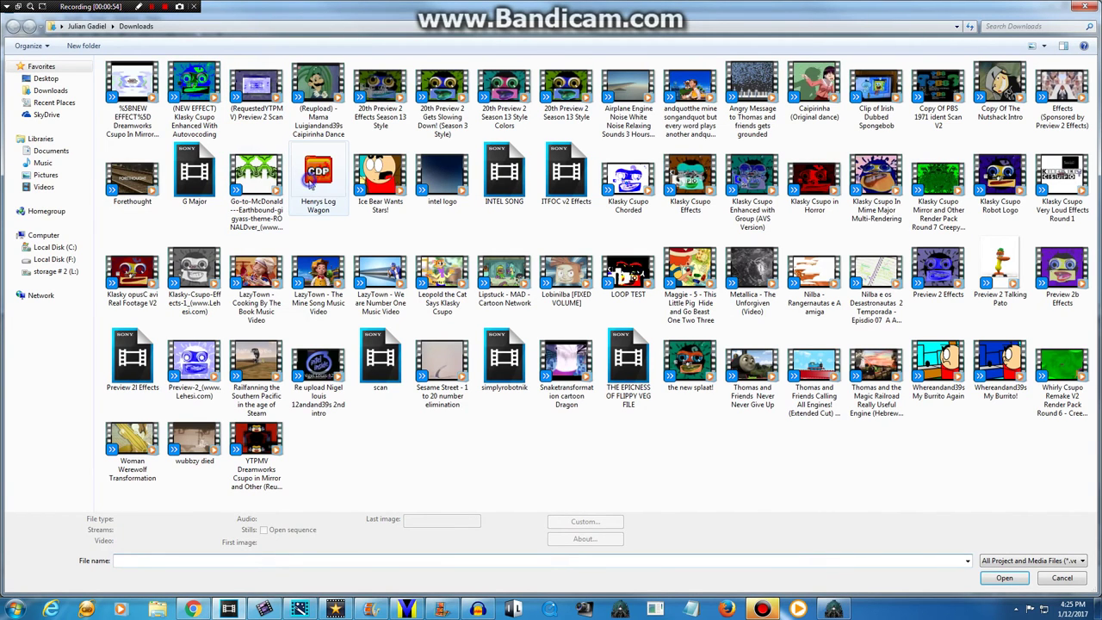
right_click(310, 181)
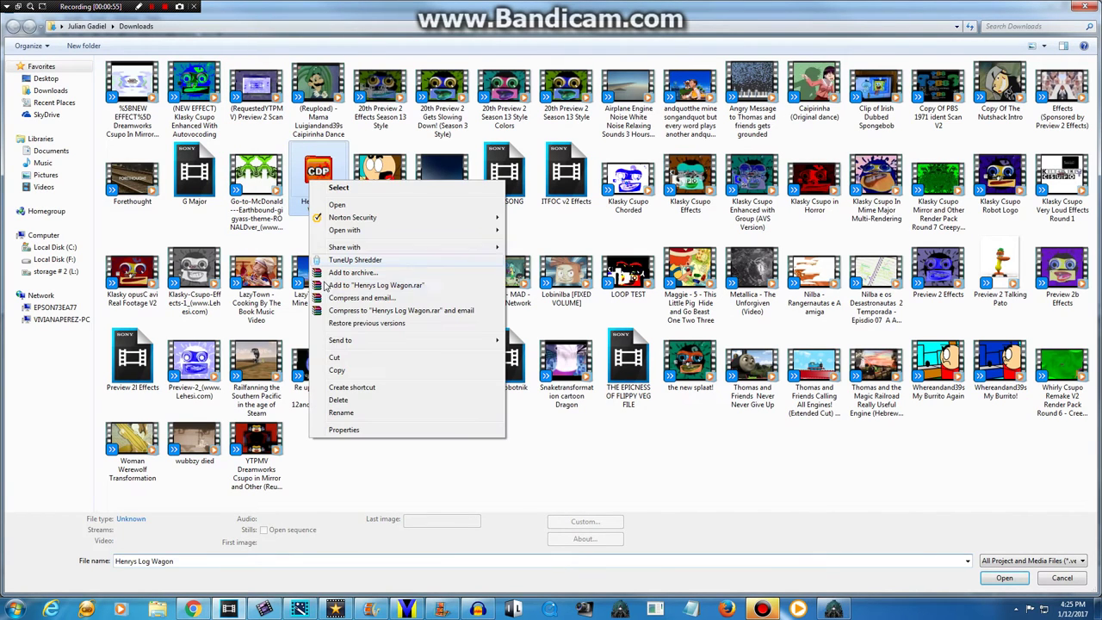
left_click(338, 399)
left_click(594, 353)
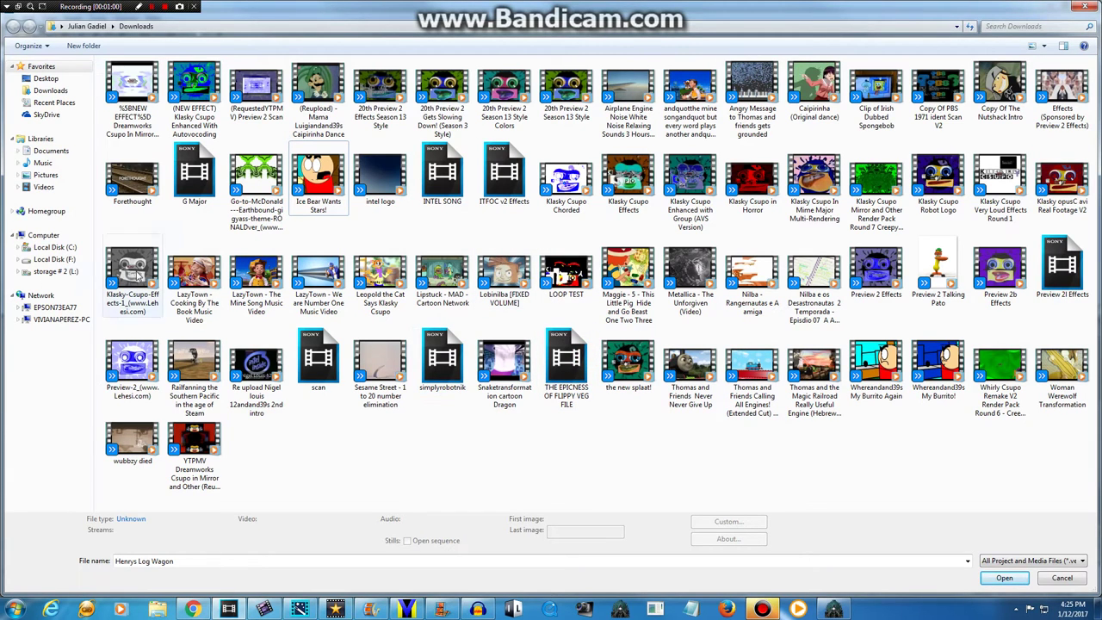
- Open the Klasky Csupo Robot Logo video on the timeline and return the cursor to the project start
left_click(938, 186)
double_click(936, 185)
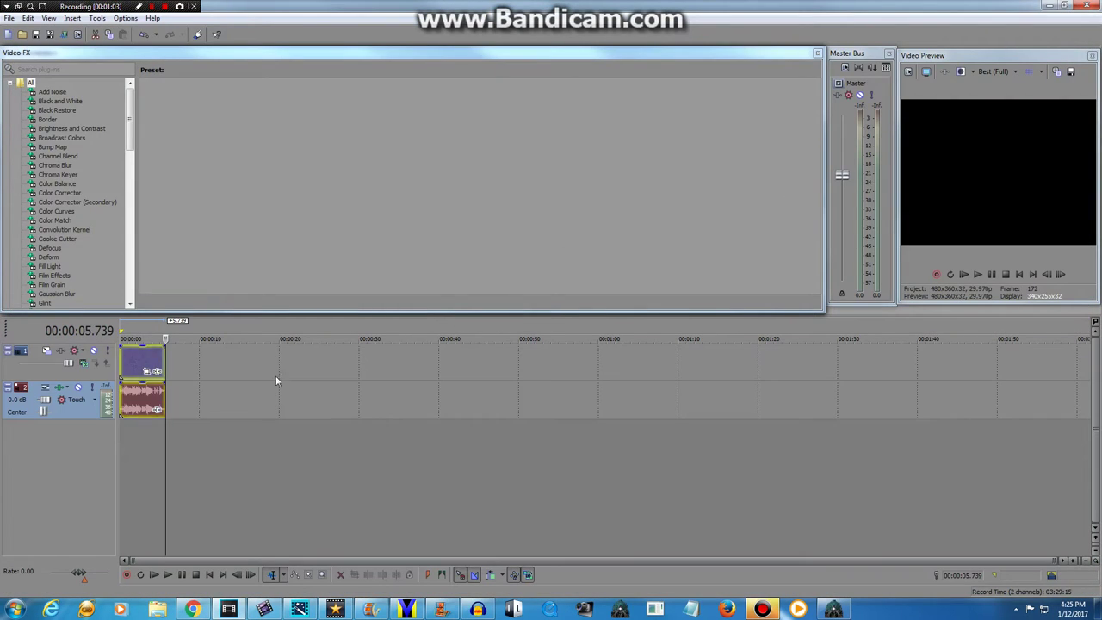
key("Home")
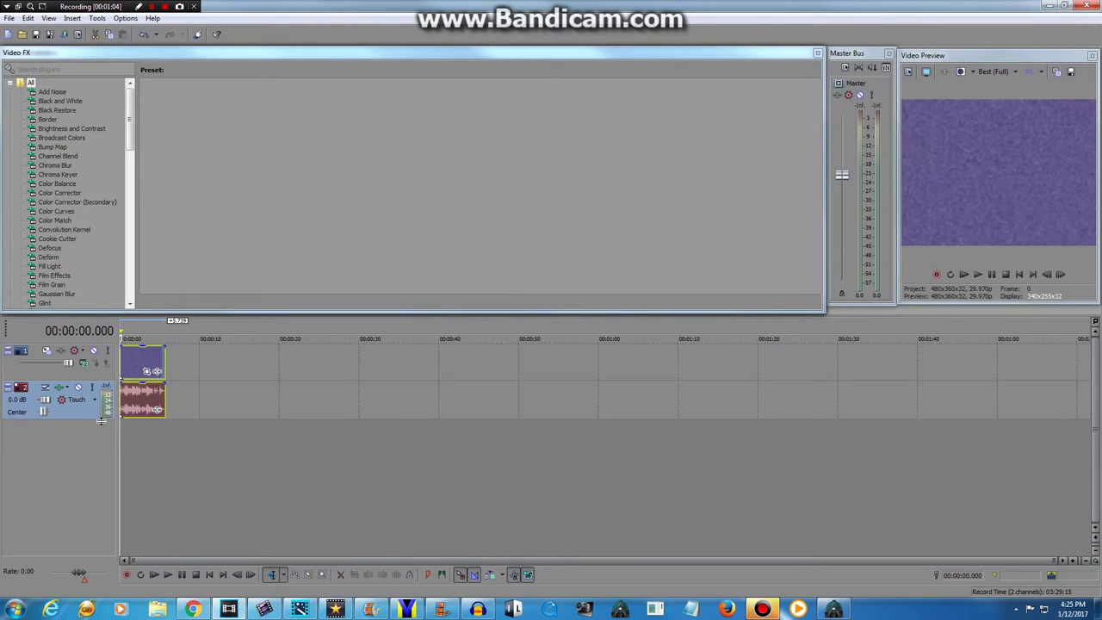
right_click(143, 402)
left_click(381, 222)
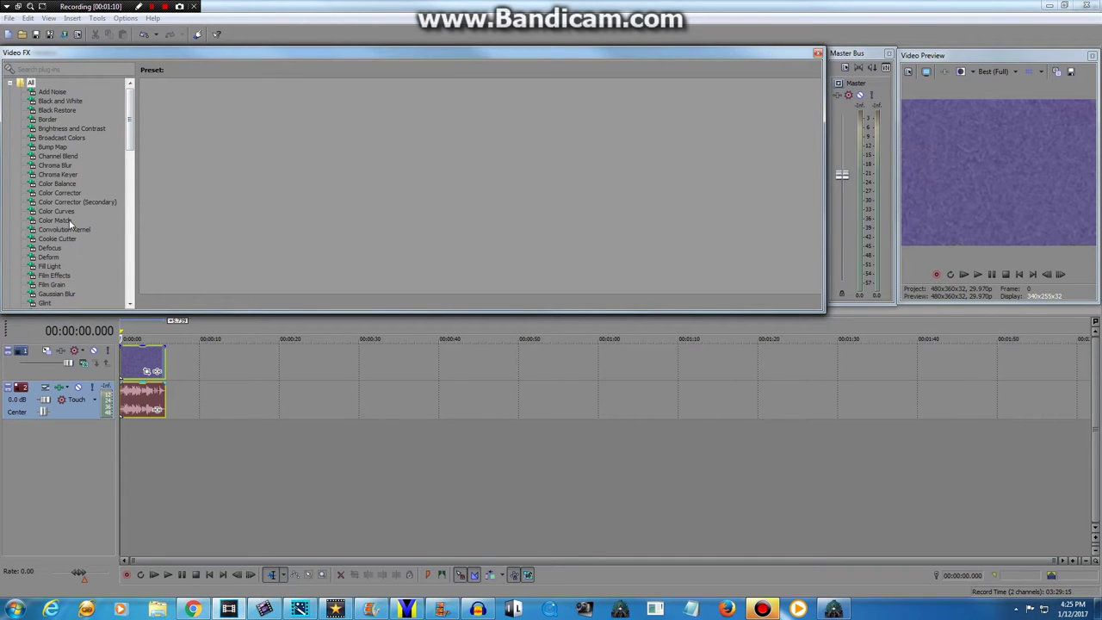
- Try the Negative preset of the Unsharp Mask effect on the video clip
left_click_drag(129, 131, 129, 284)
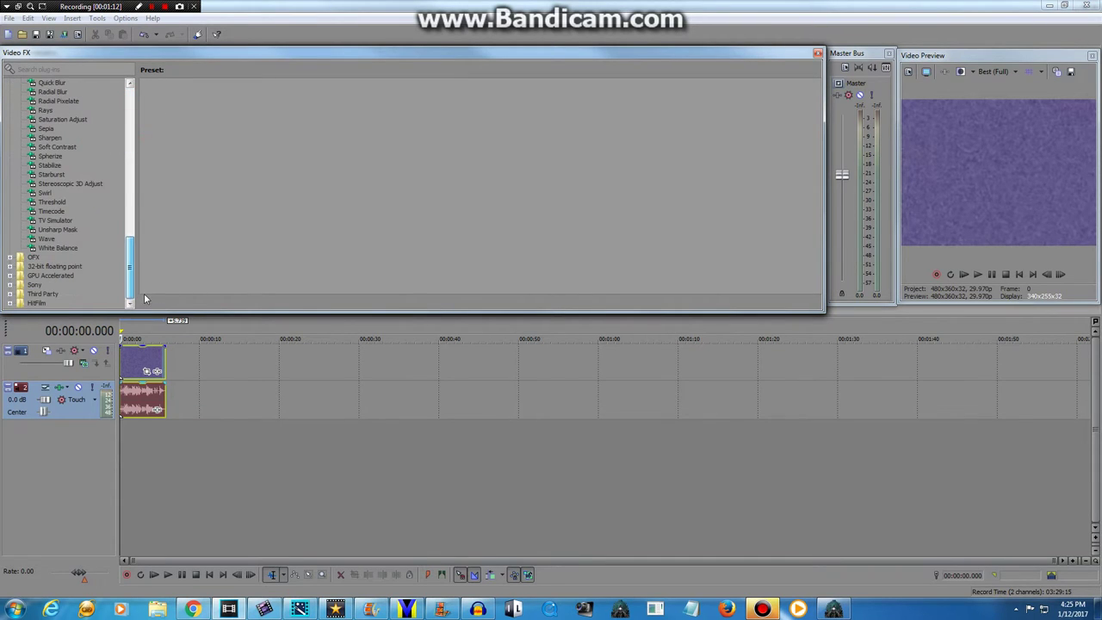
left_click(58, 230)
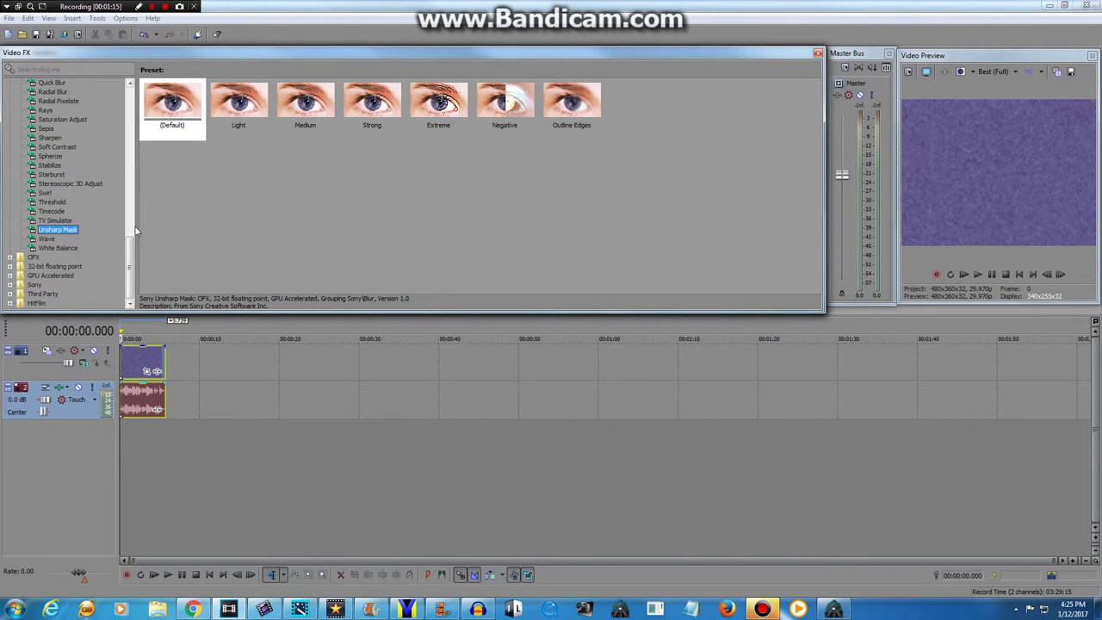
left_click_drag(132, 250, 131, 207)
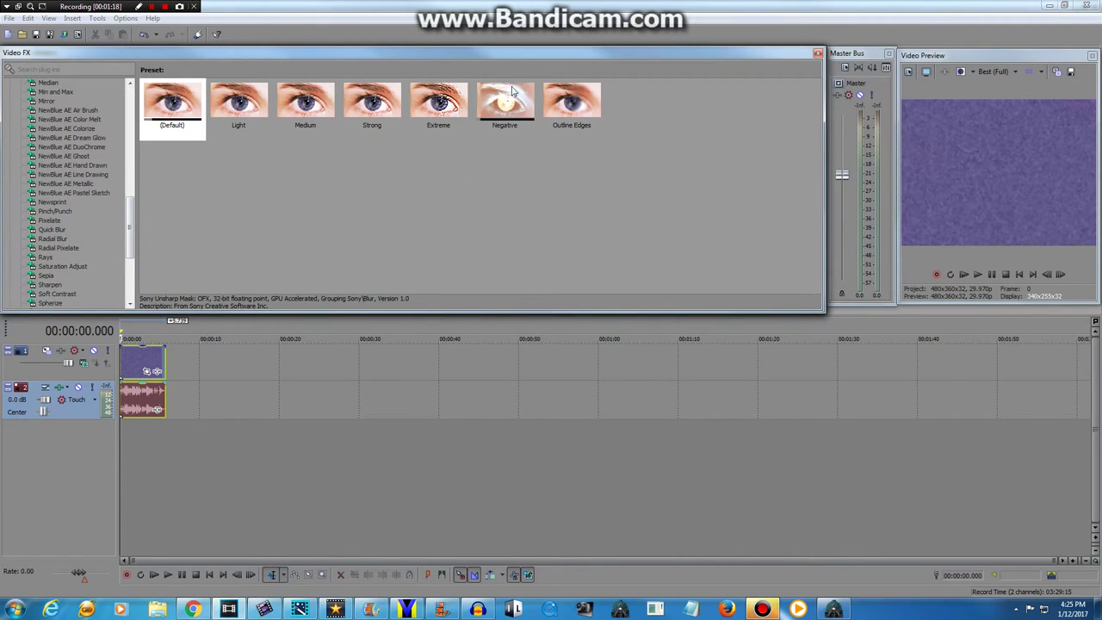
left_click_drag(506, 103, 146, 370)
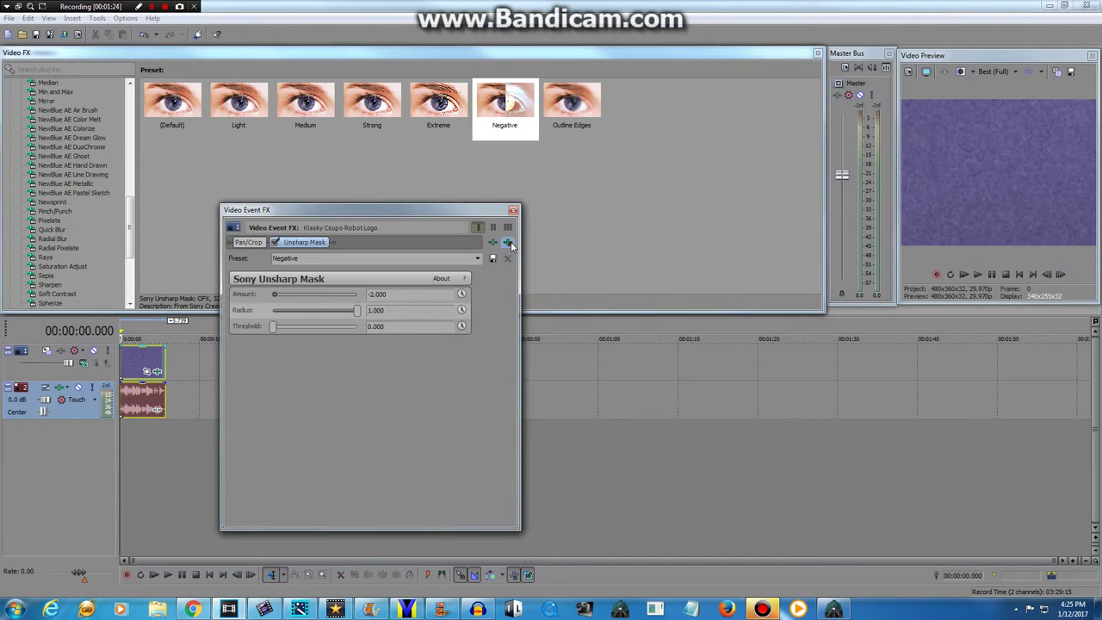
- Preview the clip briefly, return to the start and remove the Unsharp Mask effect from it
left_click(978, 274)
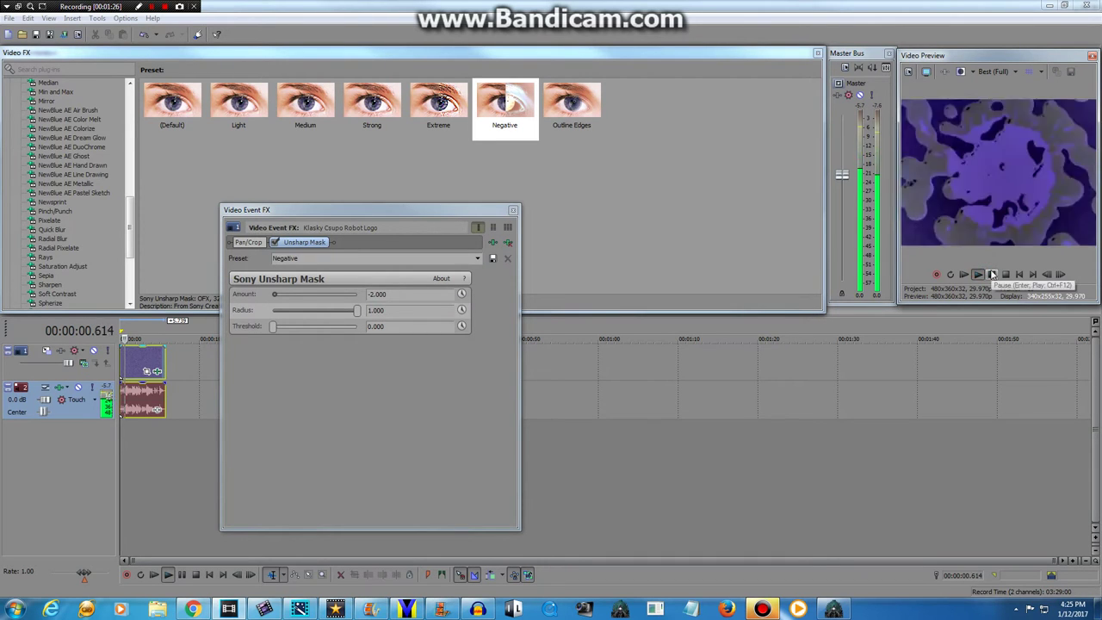
left_click(992, 274)
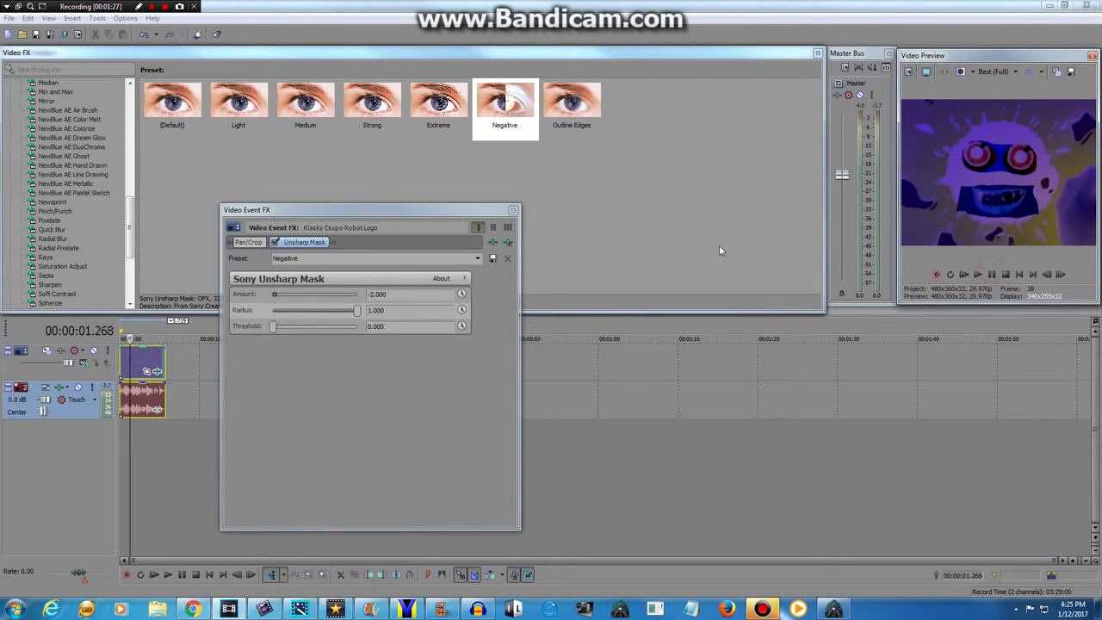
left_click(1020, 274)
left_click(508, 243)
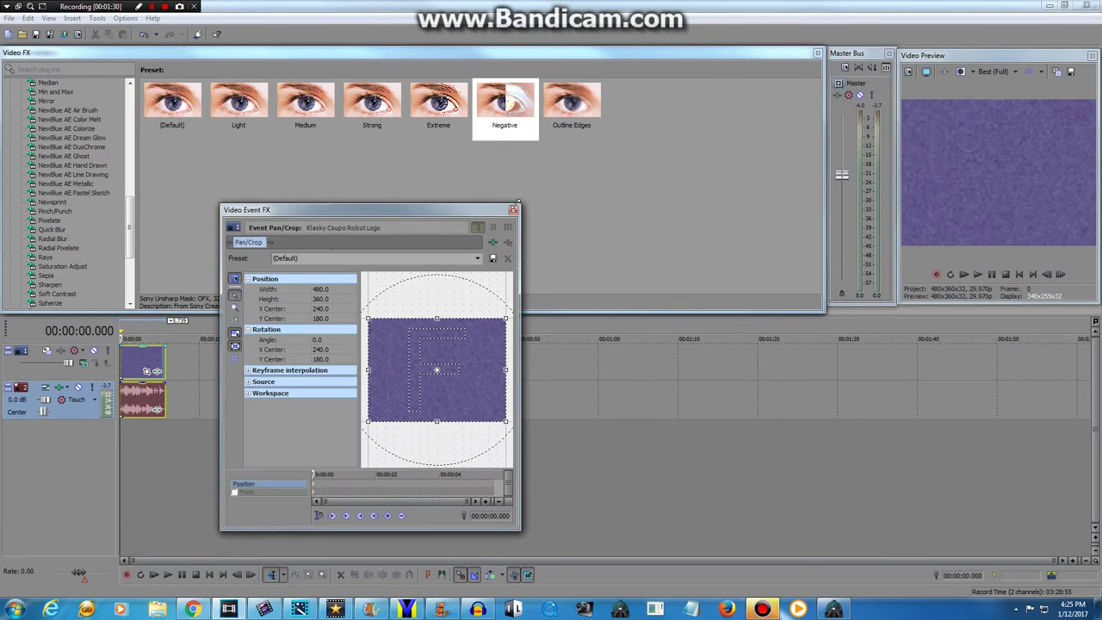
left_click(514, 211)
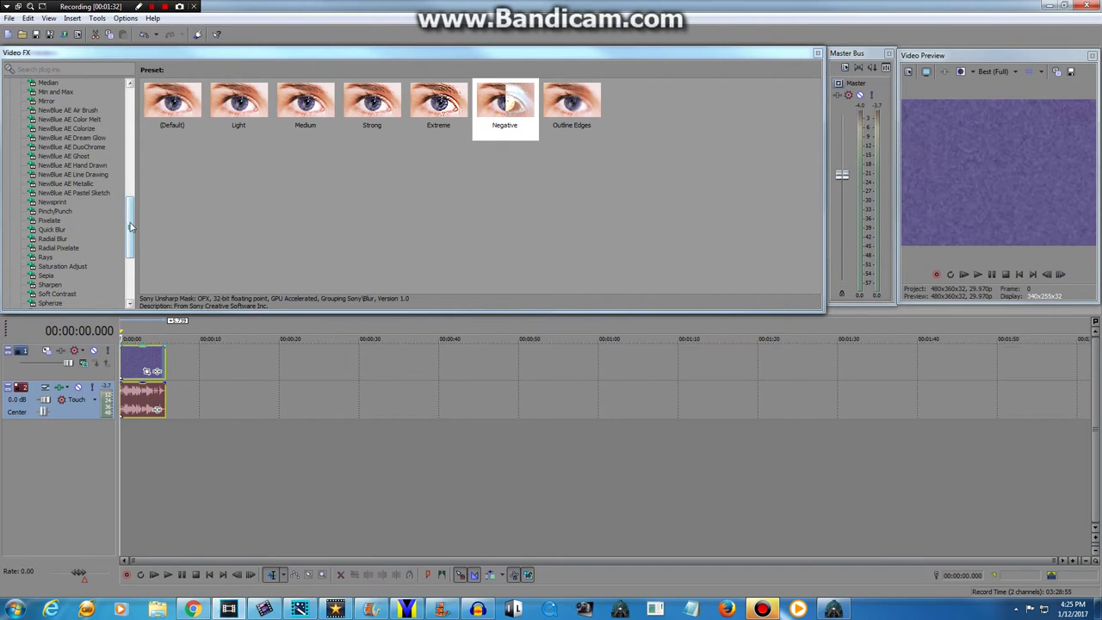
- Apply the Invert effect with its (Default) preset to the video clip and close the effect settings
left_click_drag(130, 223, 138, 193)
scroll(78, 189, "up", 1)
left_click(47, 128)
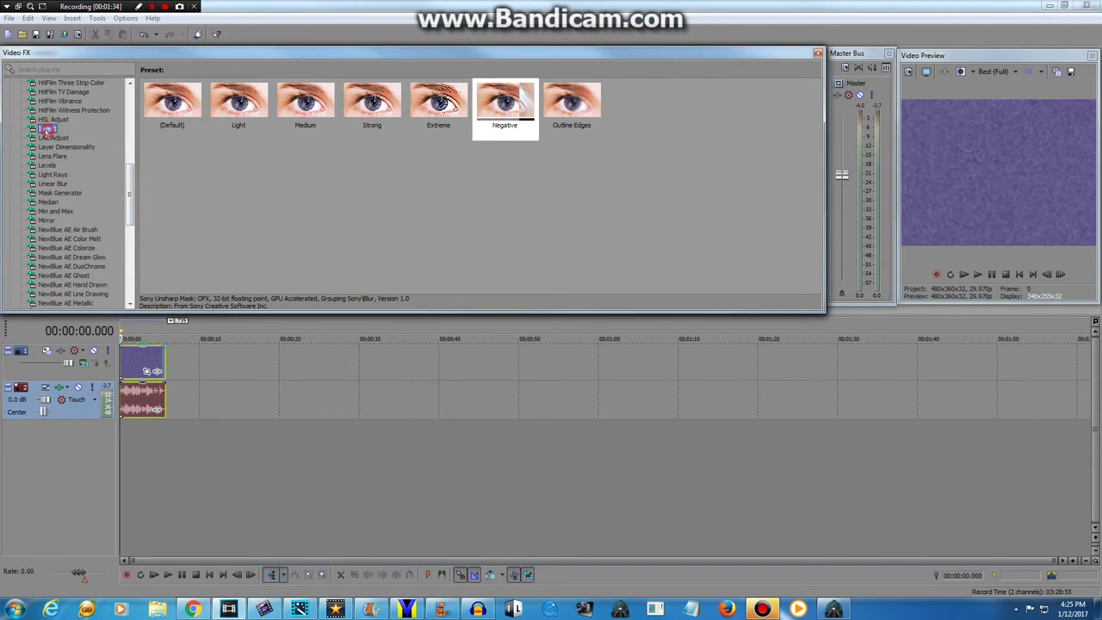
left_click_drag(176, 107, 138, 363)
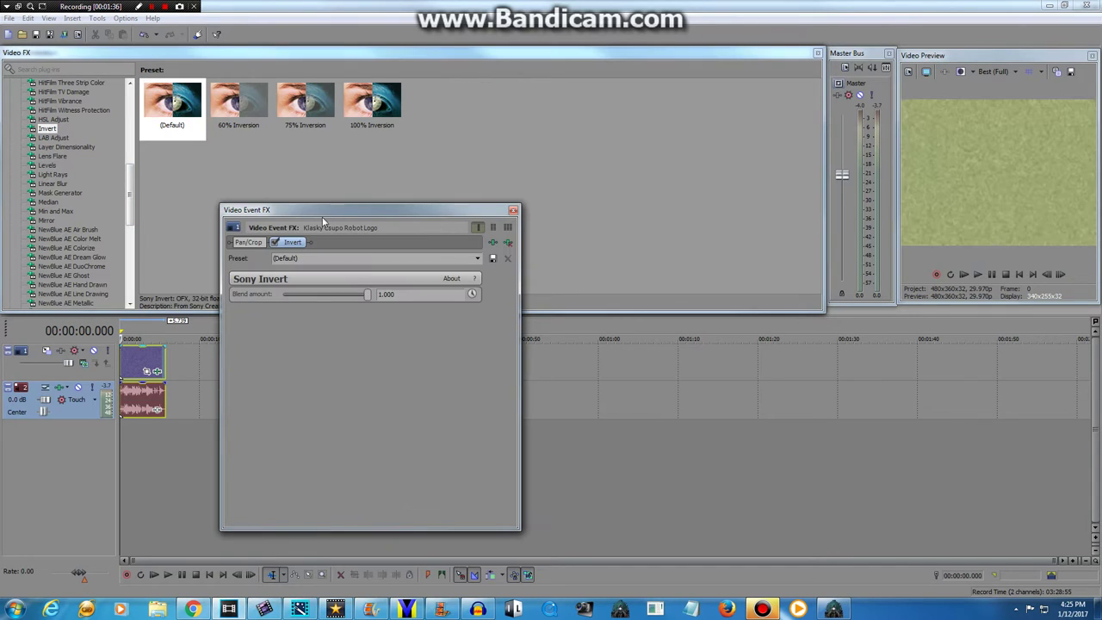
left_click(513, 211)
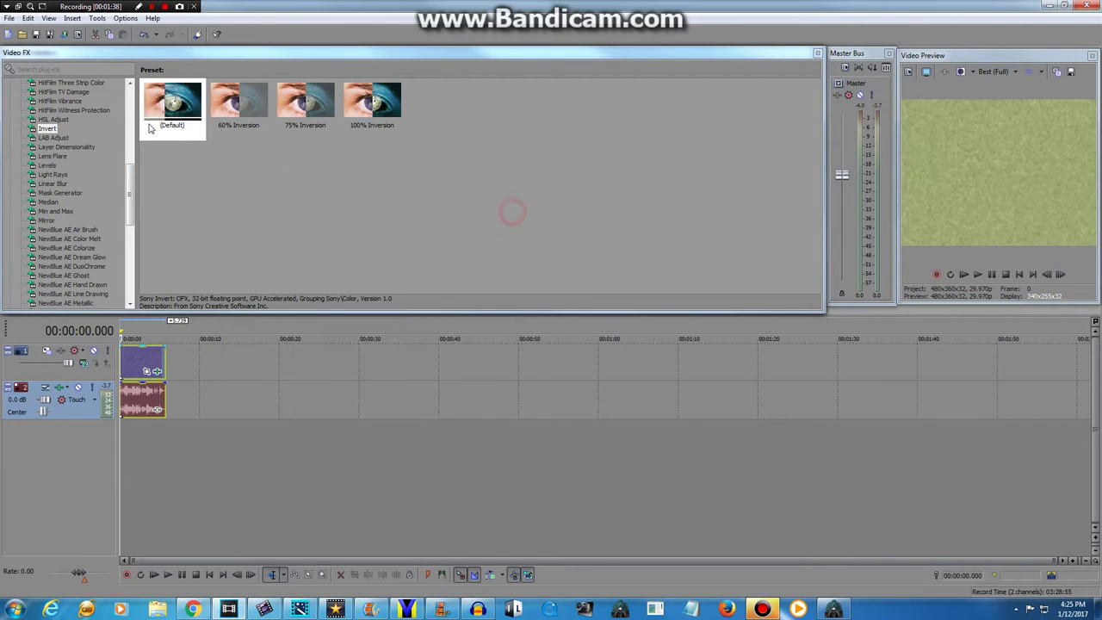
- Add the HSL Adjust effect with the Blue preset to the video clip and close the effect settings
key("Up")
left_click_drag(316, 115, 333, 139)
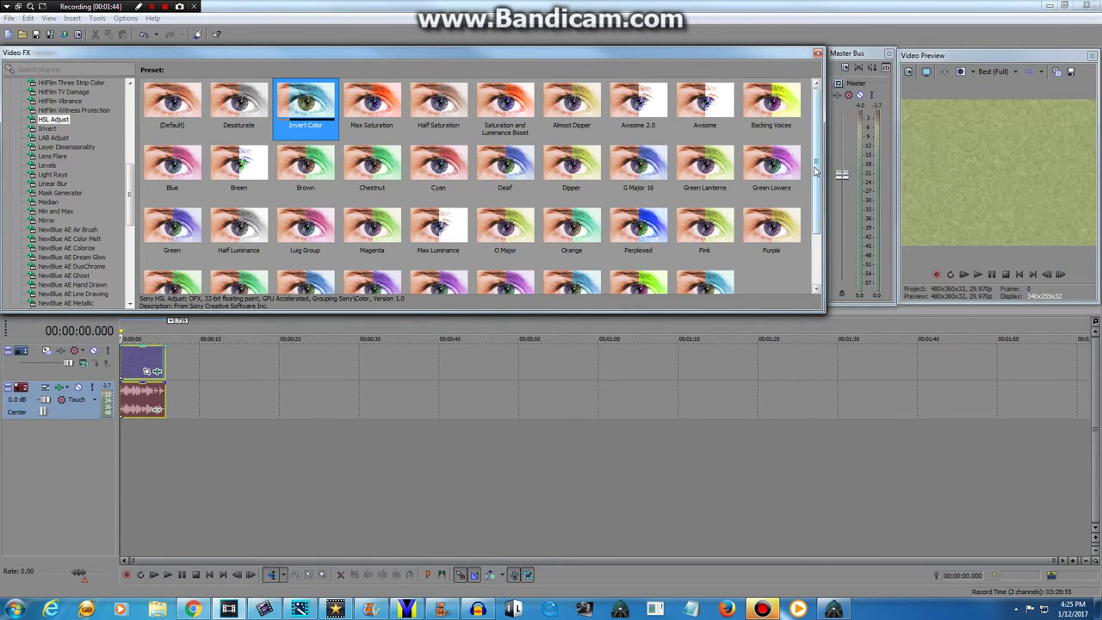
left_click_drag(816, 171, 779, 149)
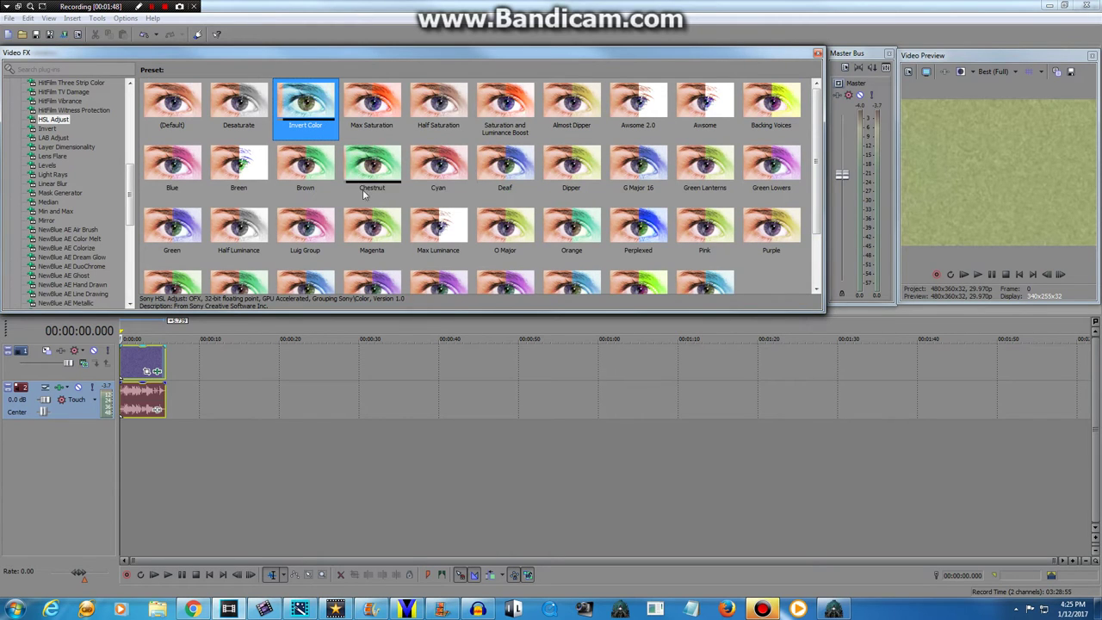
left_click(303, 228)
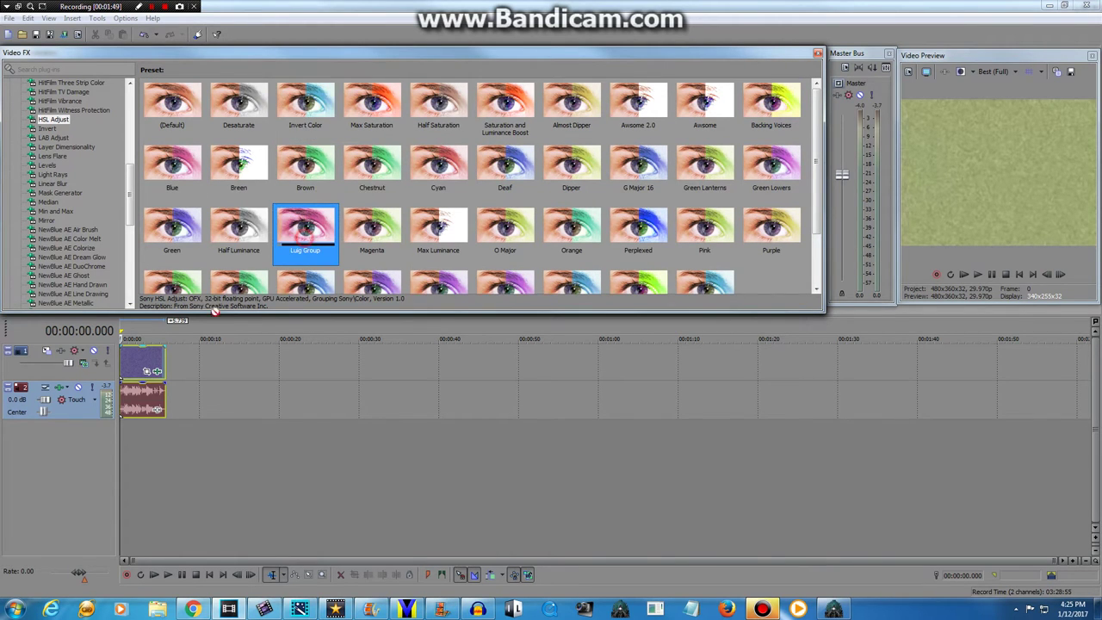
left_click(167, 198)
left_click_drag(131, 366, 131, 367)
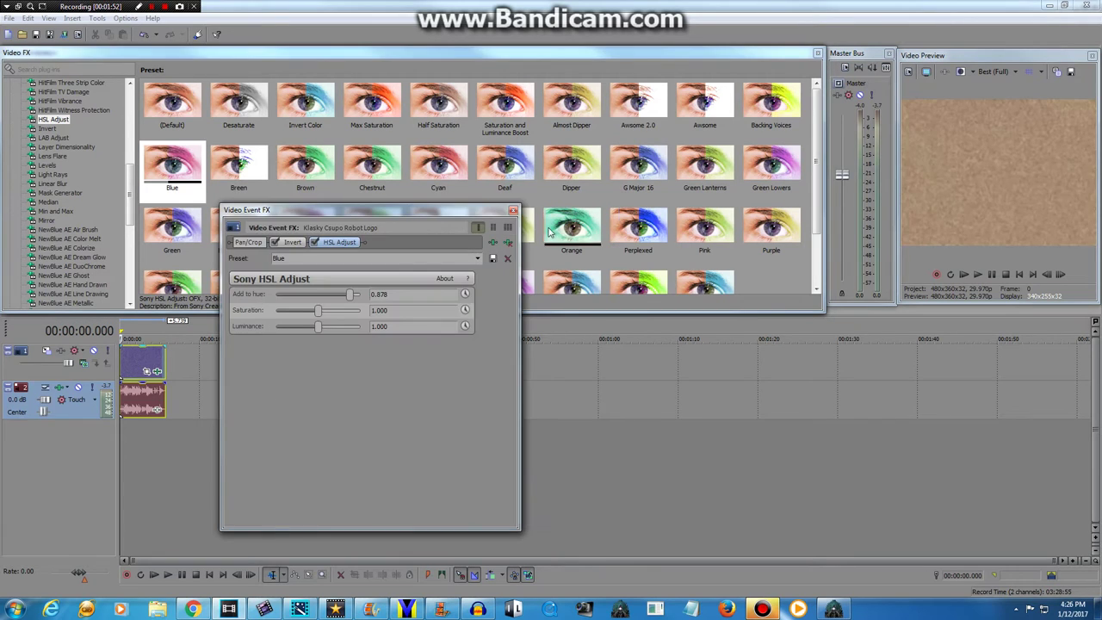
left_click(513, 216)
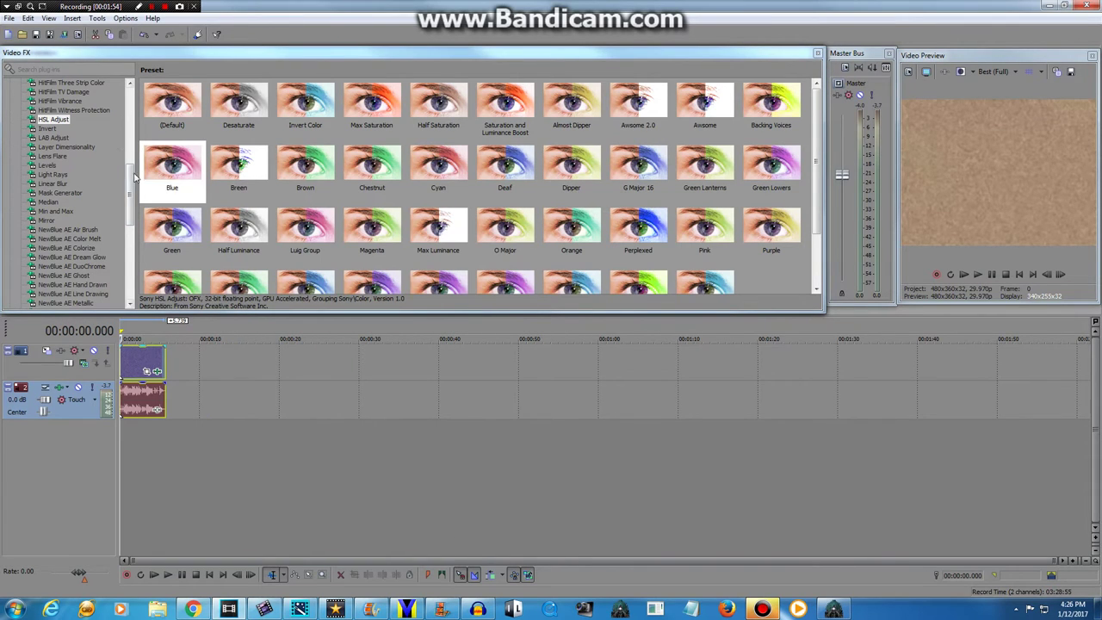
- Add the Swirl effect with the AVS Swirl Tried To Be Normal preset to the video clip and close the effect settings
left_click_drag(129, 187, 125, 289)
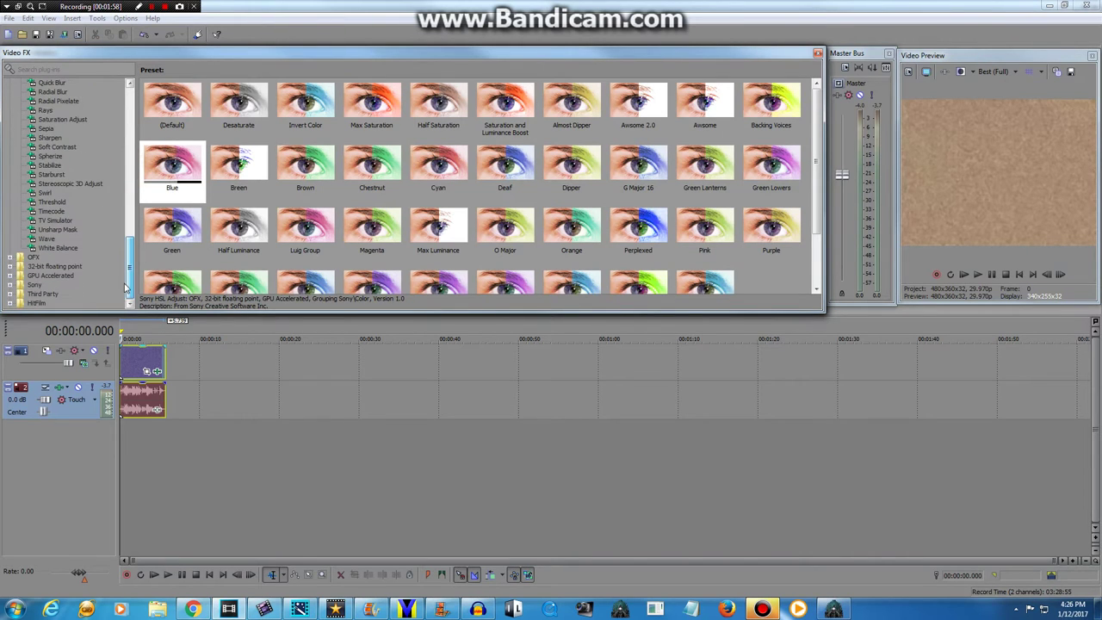
left_click(48, 240)
left_click(56, 203)
left_click(48, 193)
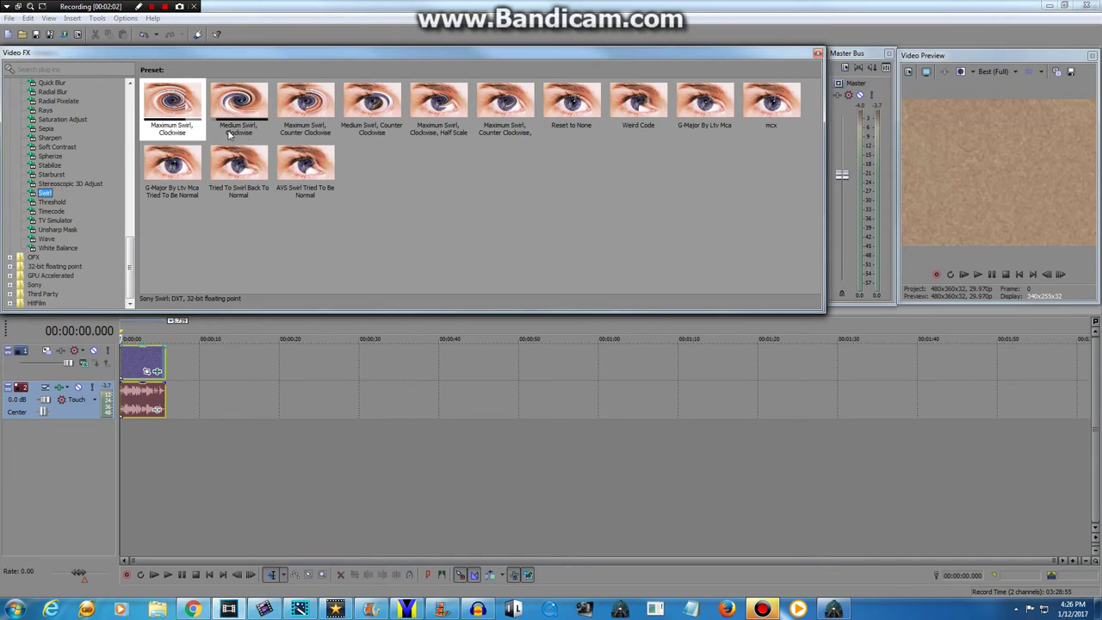
left_click(304, 171)
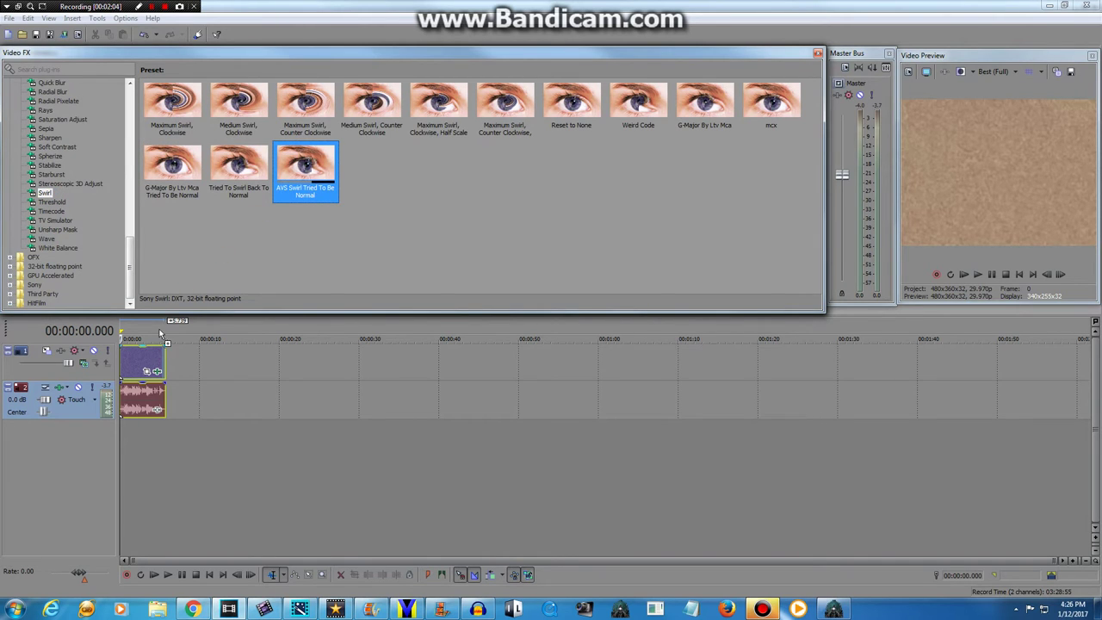
left_click_drag(159, 334, 141, 355)
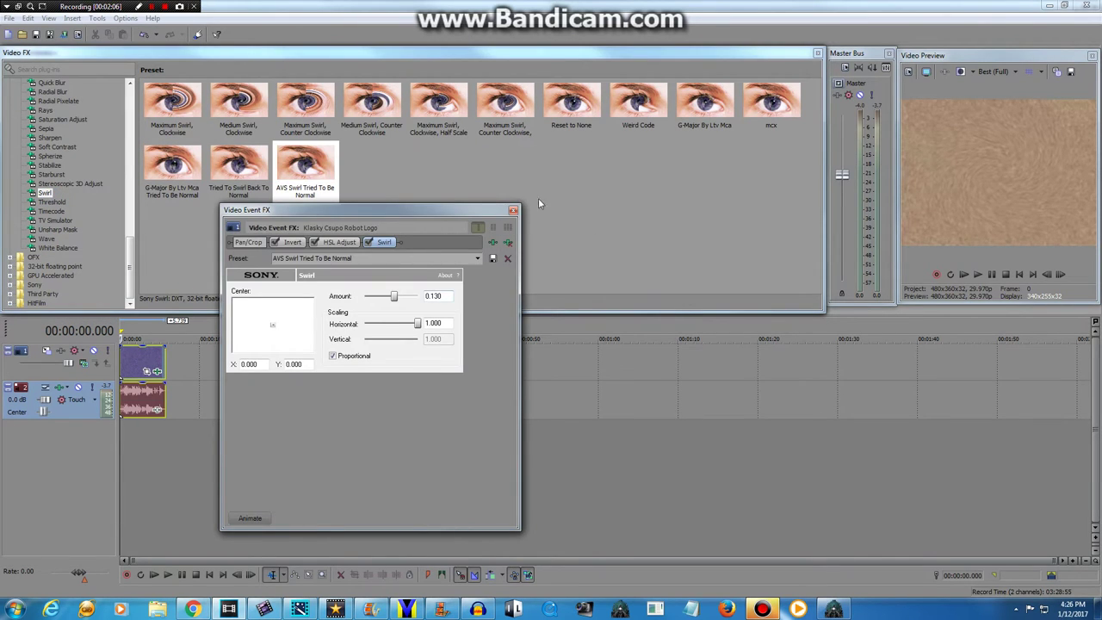
left_click(513, 210)
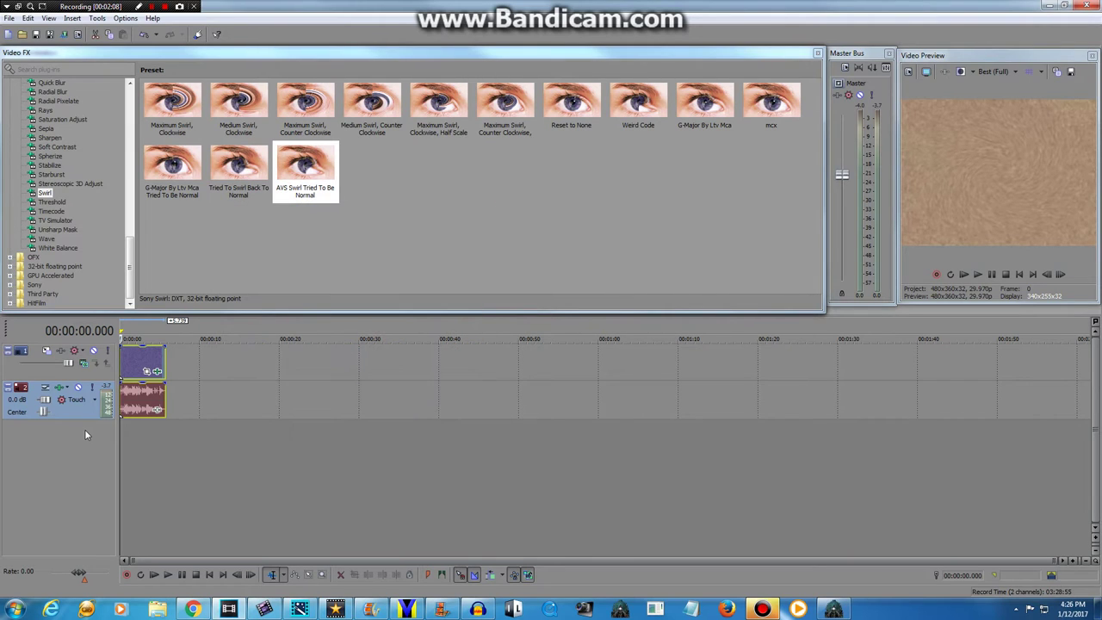
- Set the audio clip's time stretch/pitch shift method to élastique with a pitch change of -4
right_click(189, 402)
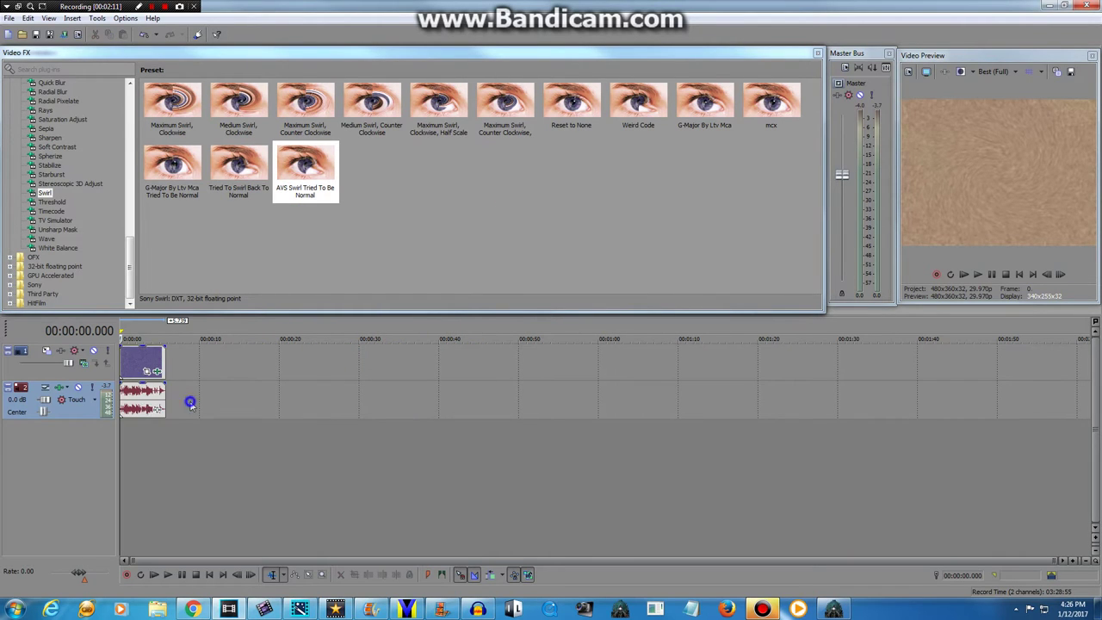
right_click(142, 403)
left_click(159, 397)
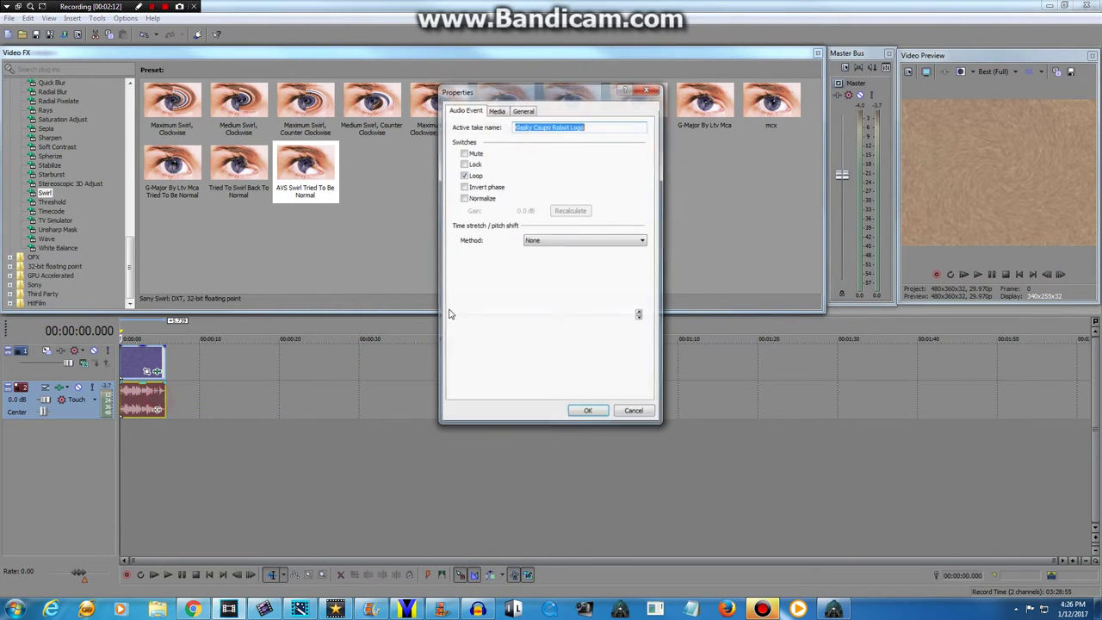
left_click(551, 240)
left_click(544, 254)
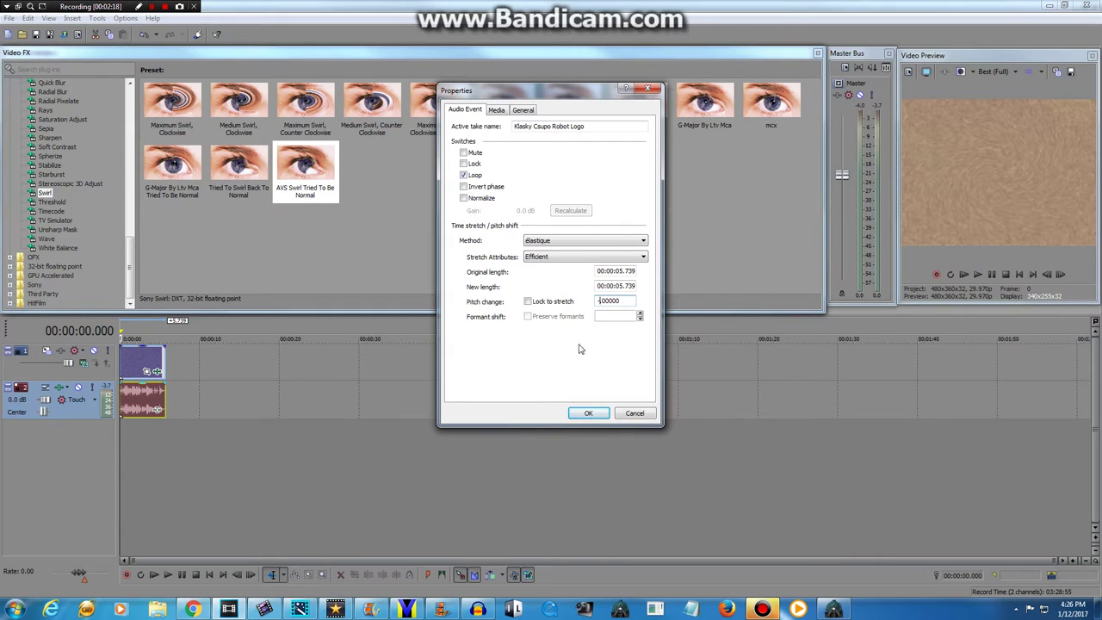
left_click(591, 413)
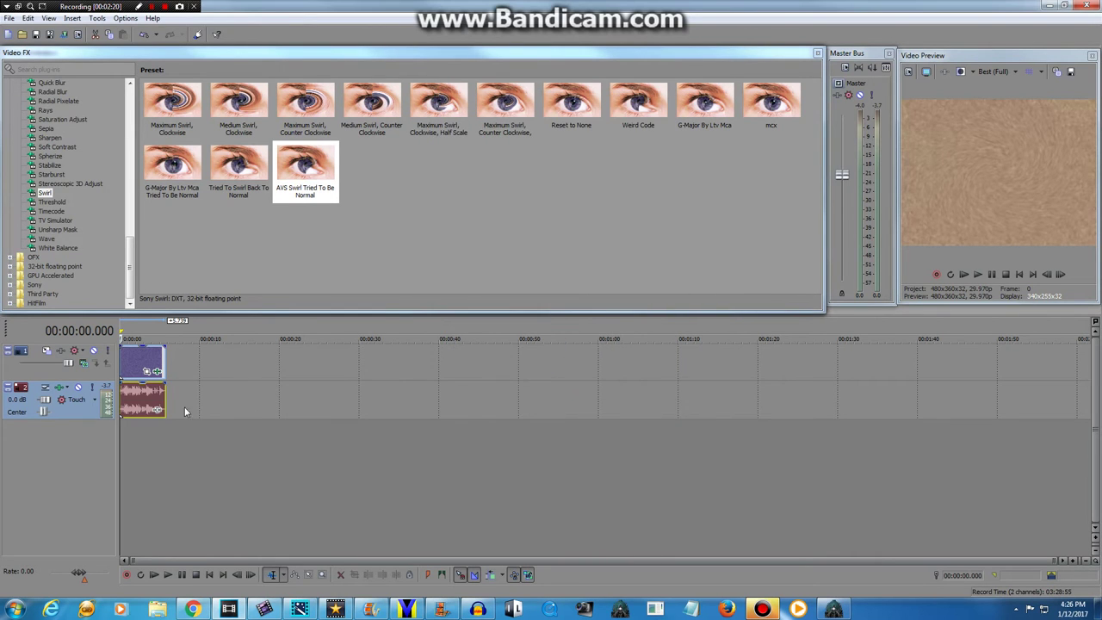
right_click(184, 411)
left_click(250, 312)
right_click(176, 442)
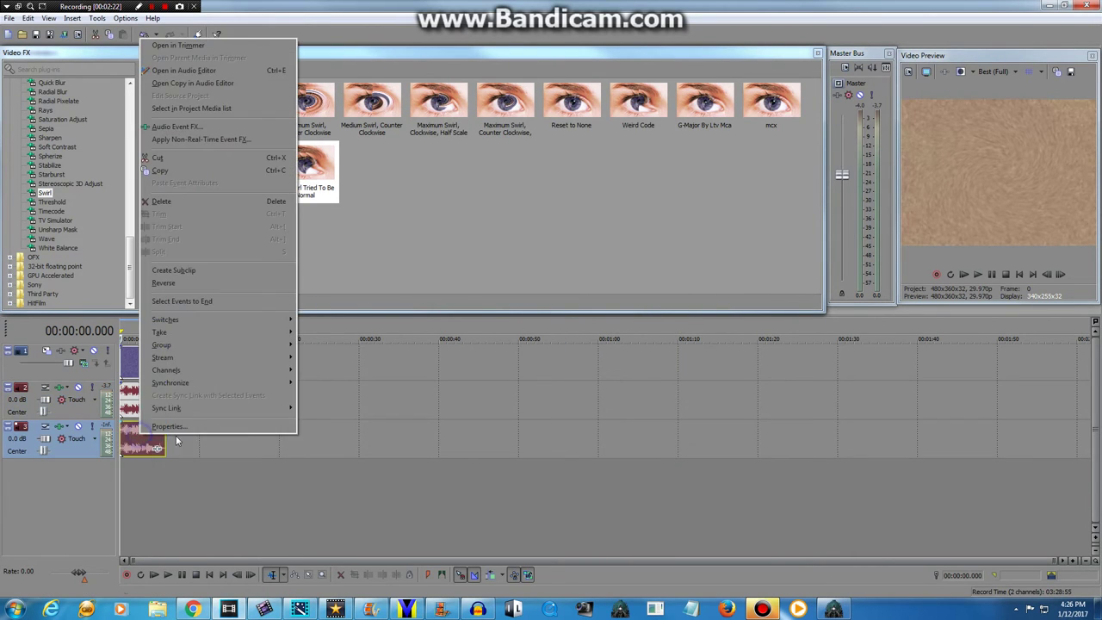
left_click(168, 426)
left_click(602, 302)
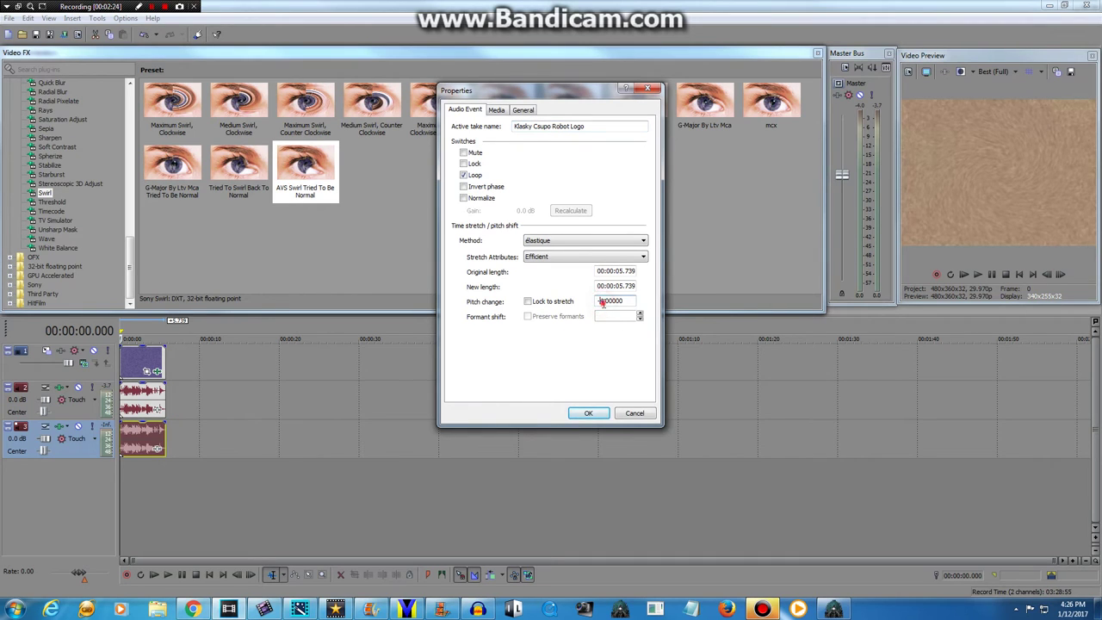
left_click(588, 413)
right_click(212, 425)
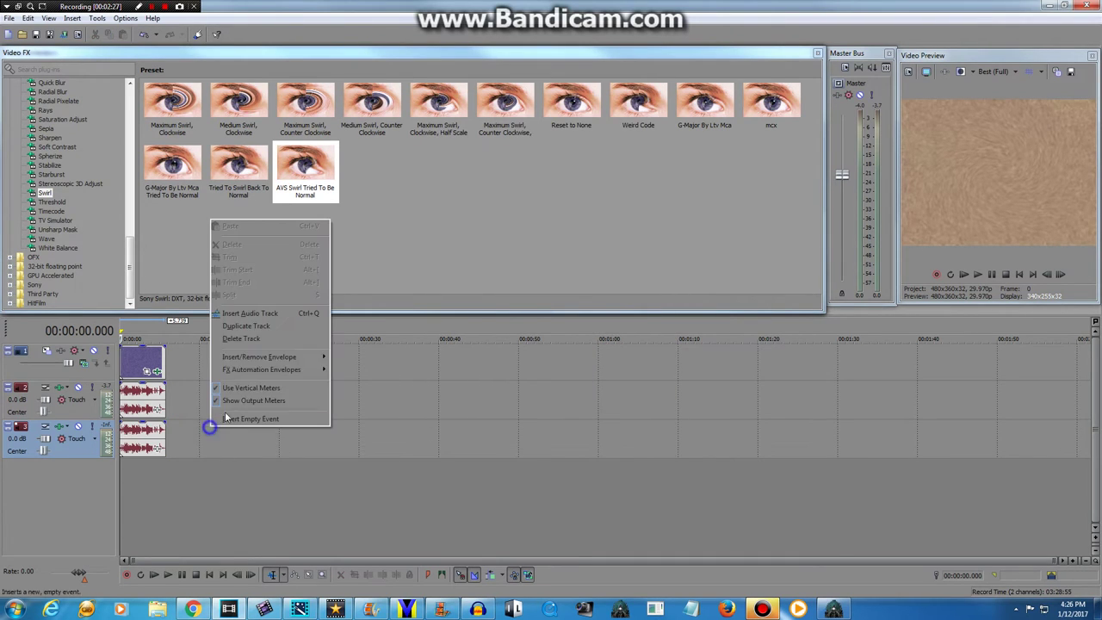
left_click(239, 338)
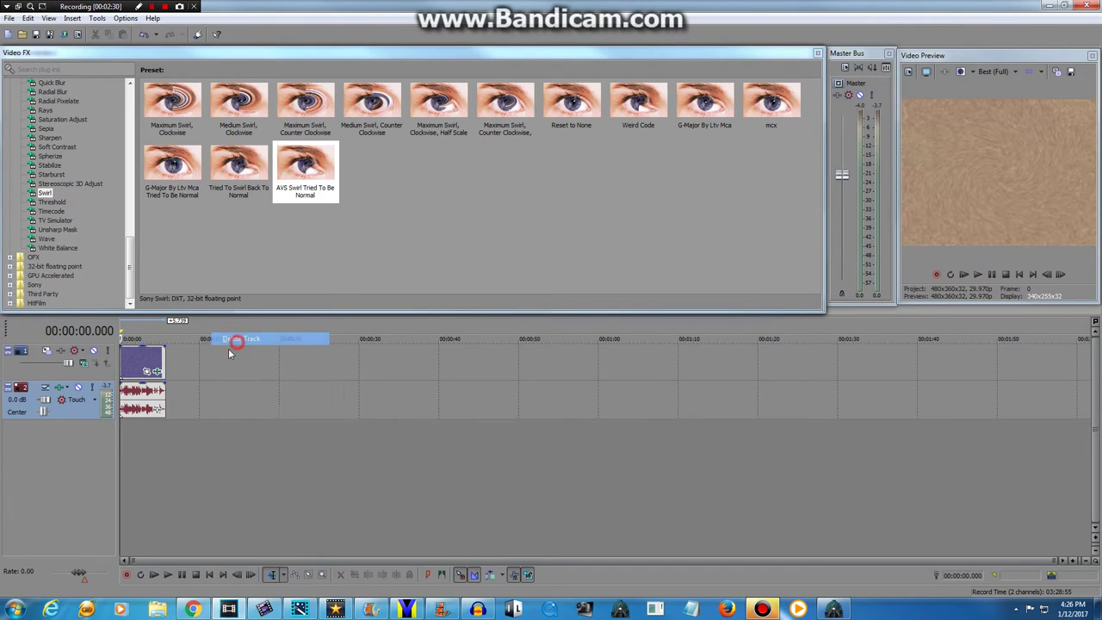
- Switch the audio clip's pitch shift method to Classic with the stretch attributes A17. Drums, unpitched (minimum echo)
right_click(145, 412)
left_click(163, 395)
left_click(554, 241)
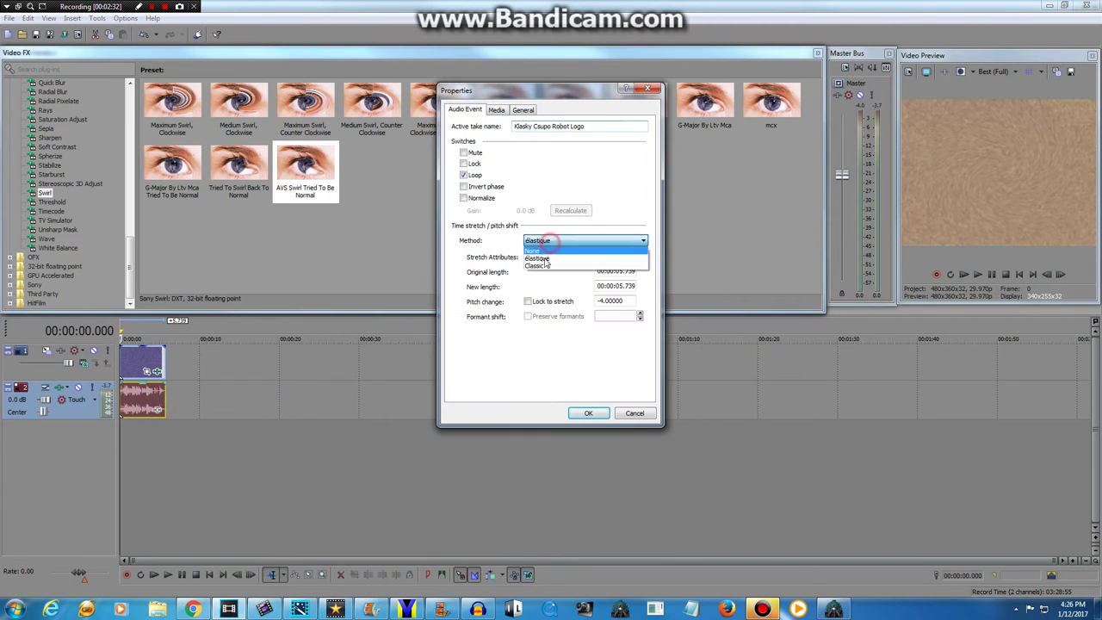
left_click(542, 256)
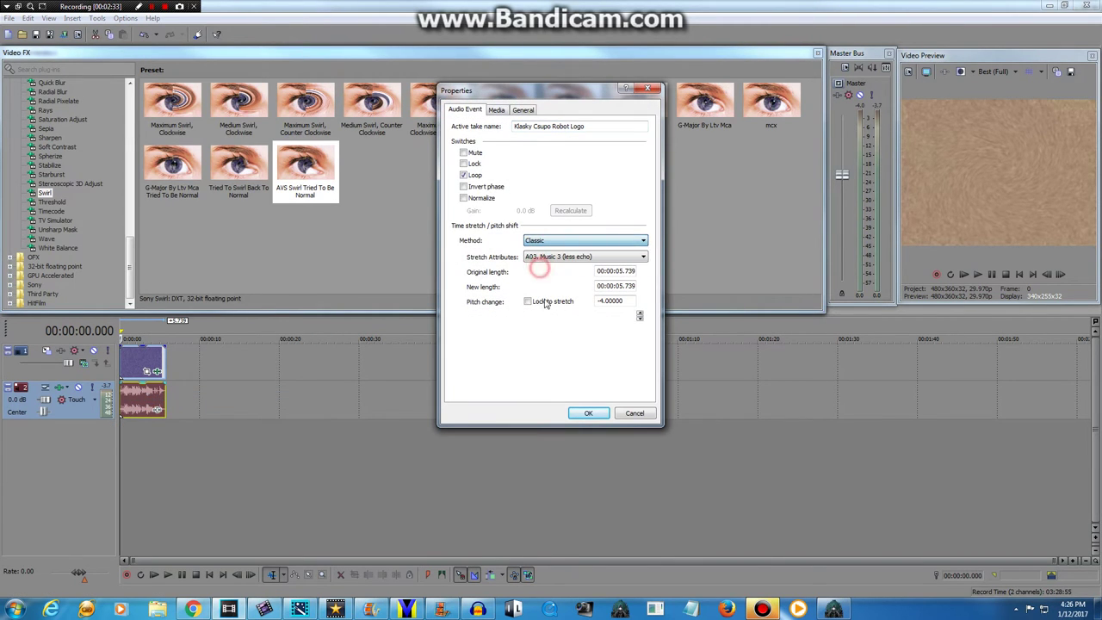
left_click(583, 259)
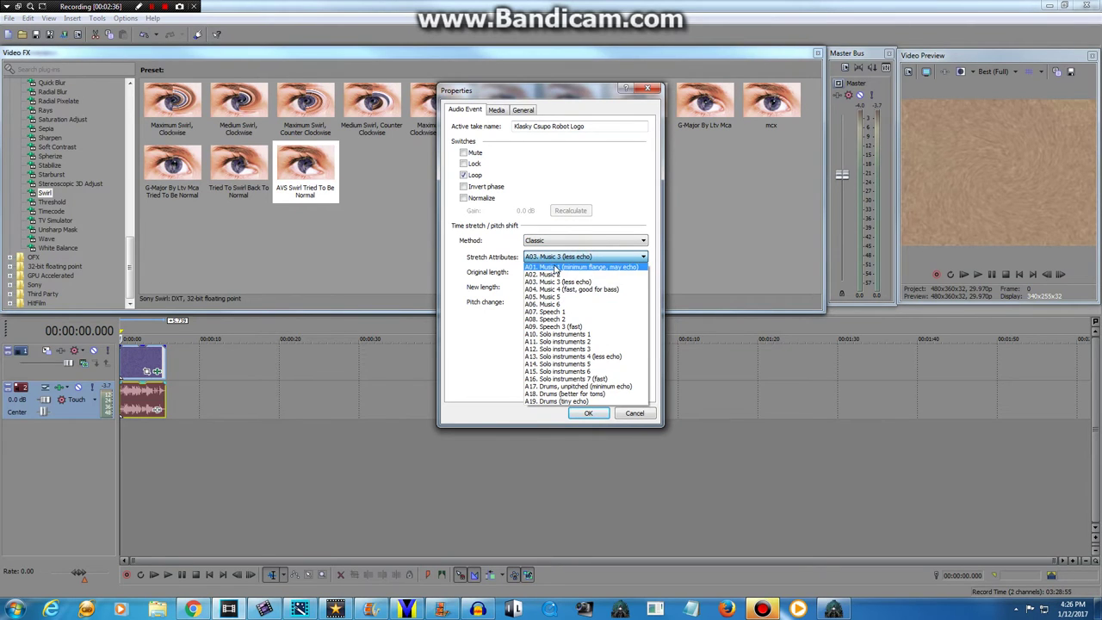
left_click(551, 380)
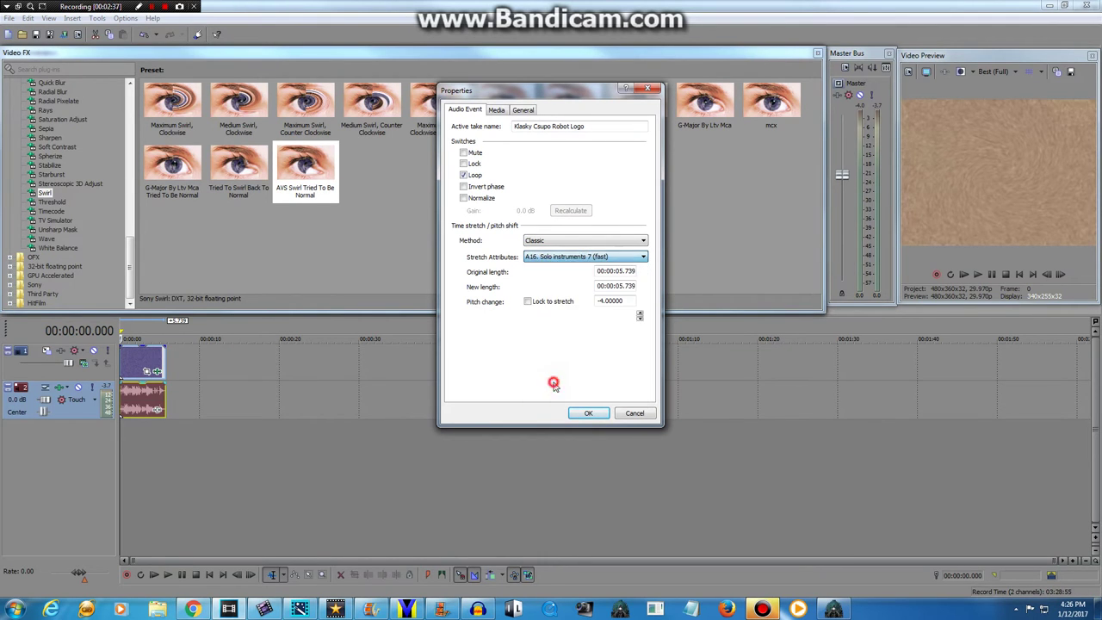
left_click(555, 254)
left_click(539, 387)
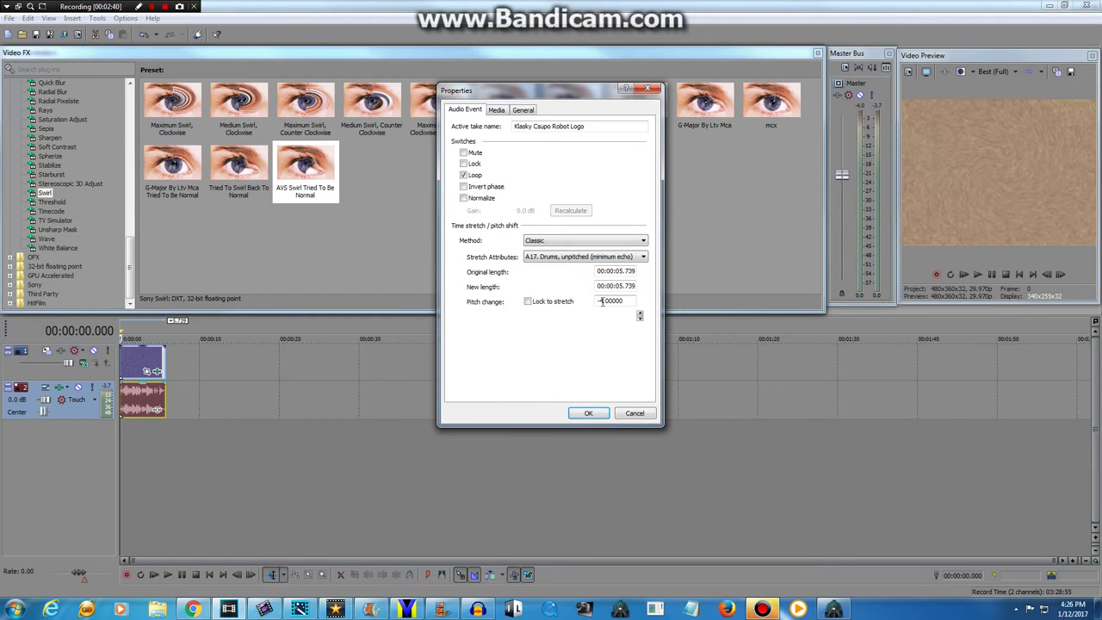
double_click(610, 301)
left_click(588, 414)
- Duplicate the audio track and set the copied clip's pitch change to -7
right_click(257, 385)
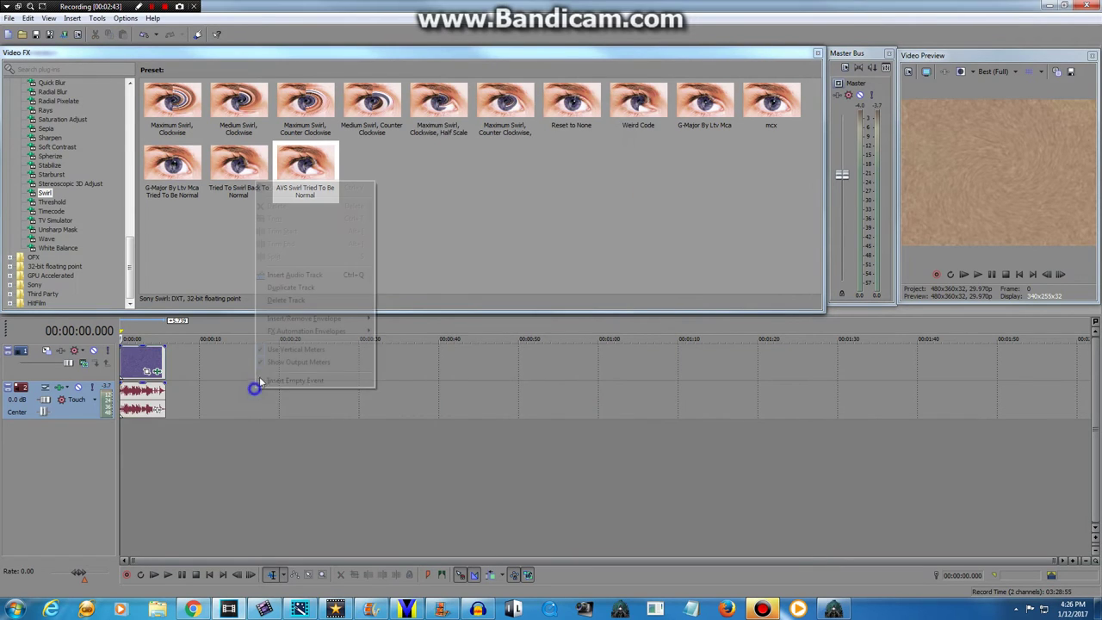
left_click(302, 287)
right_click(153, 440)
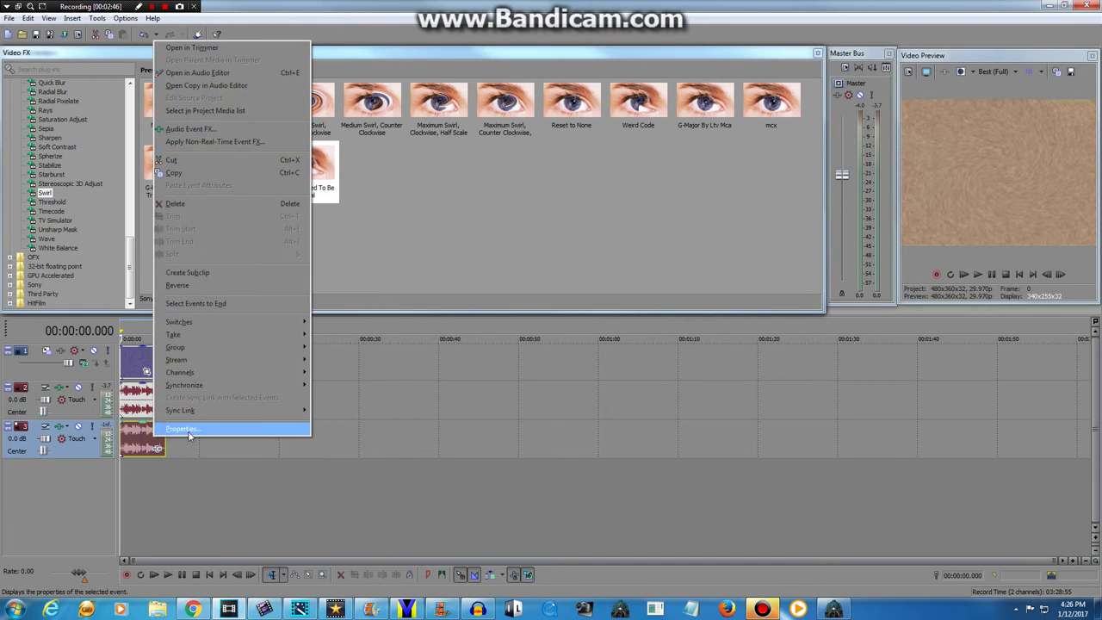
left_click(185, 431)
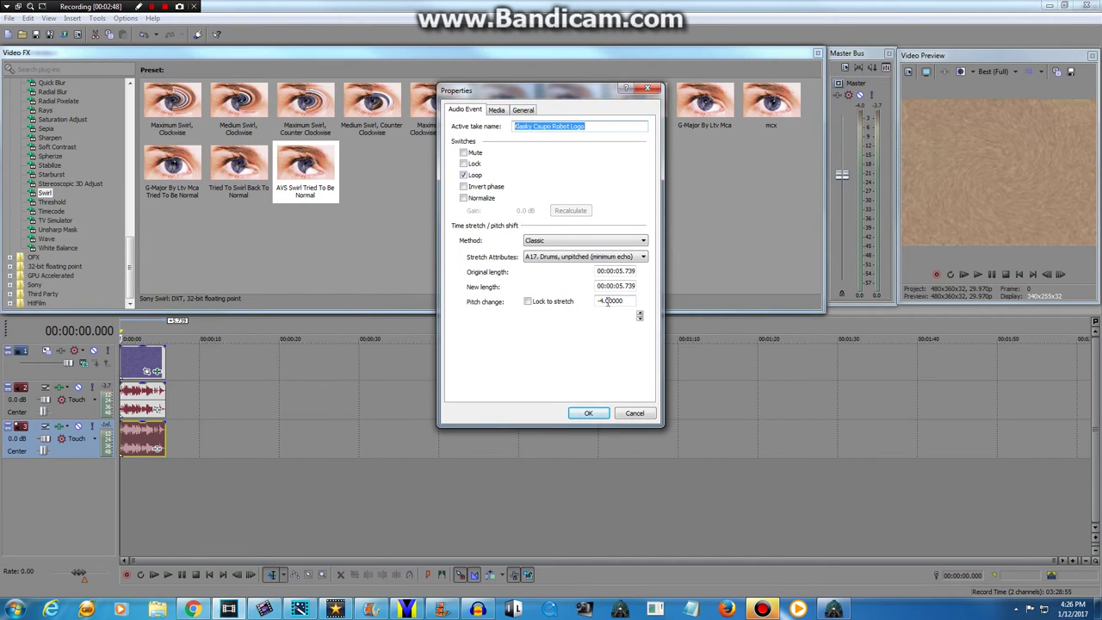
double_click(632, 303)
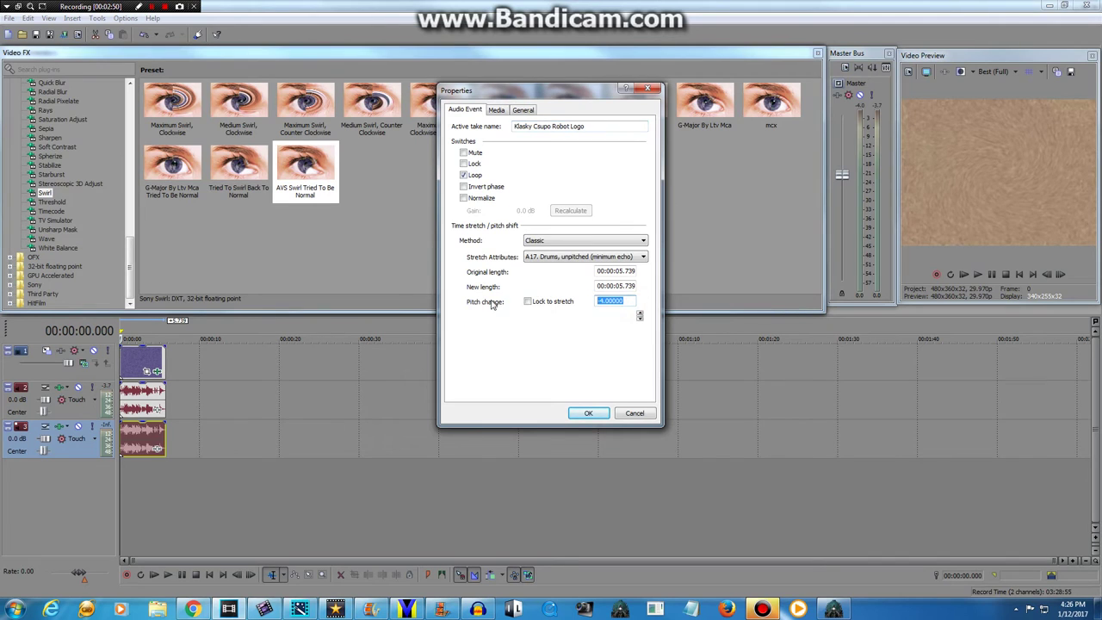
left_click(588, 415)
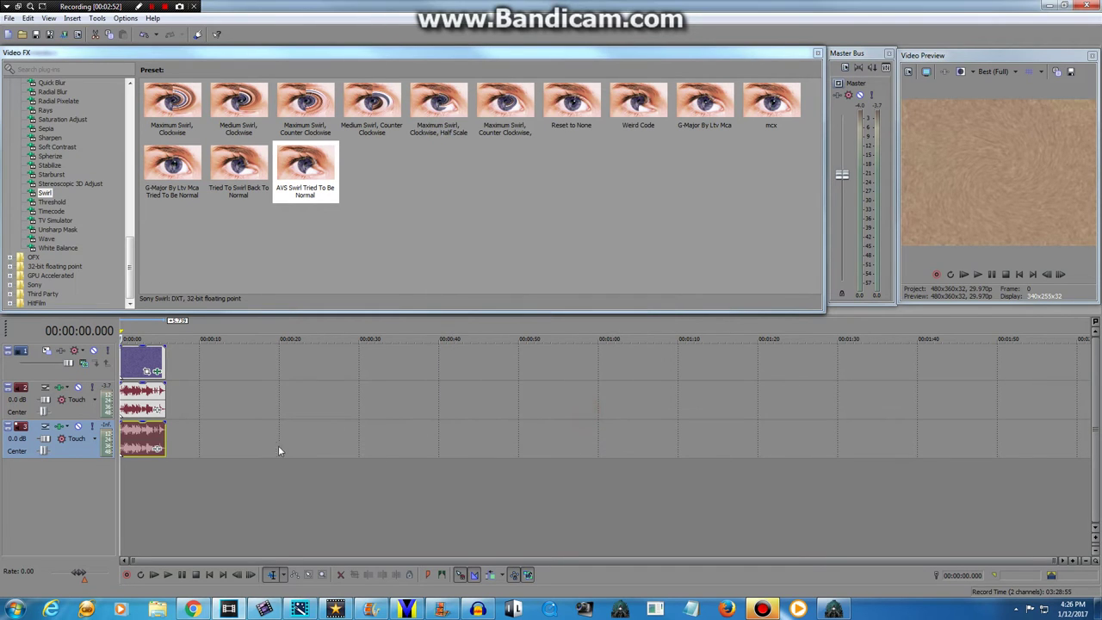
- Duplicate the second audio track to make a third one and enter a different pitch change for its clip
right_click(269, 443)
left_click(305, 322)
right_click(144, 472)
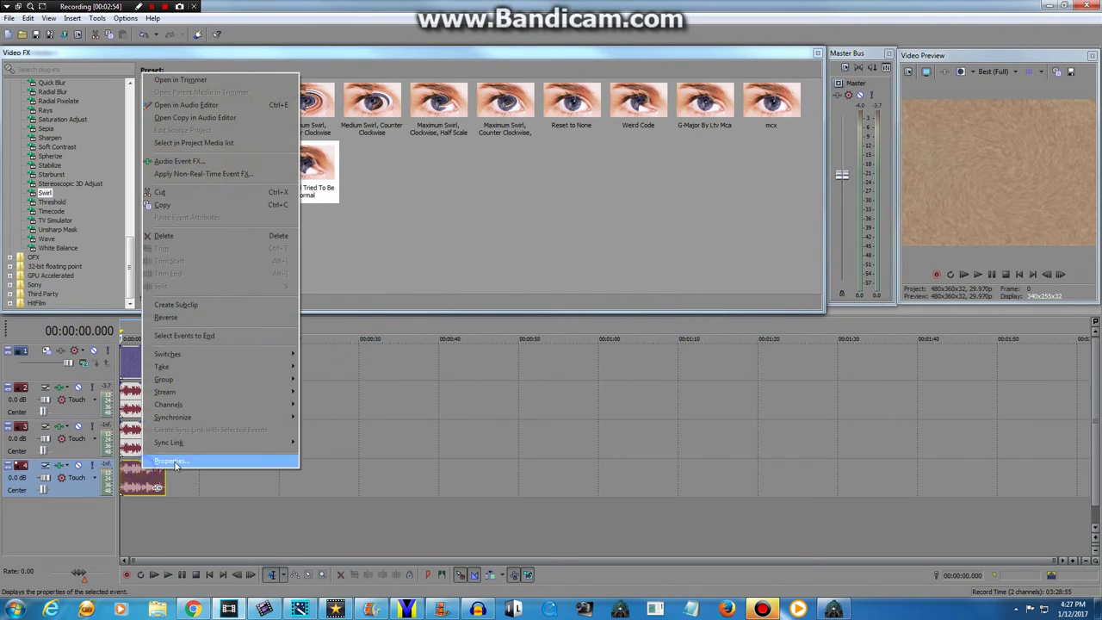
left_click(177, 463)
double_click(626, 301)
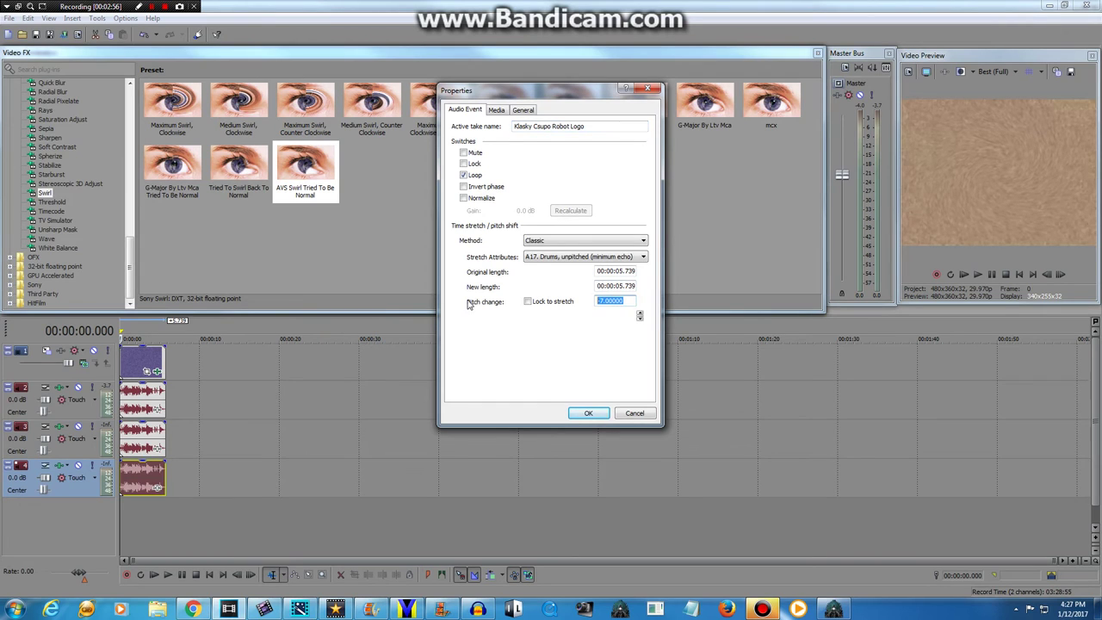
left_click(589, 414)
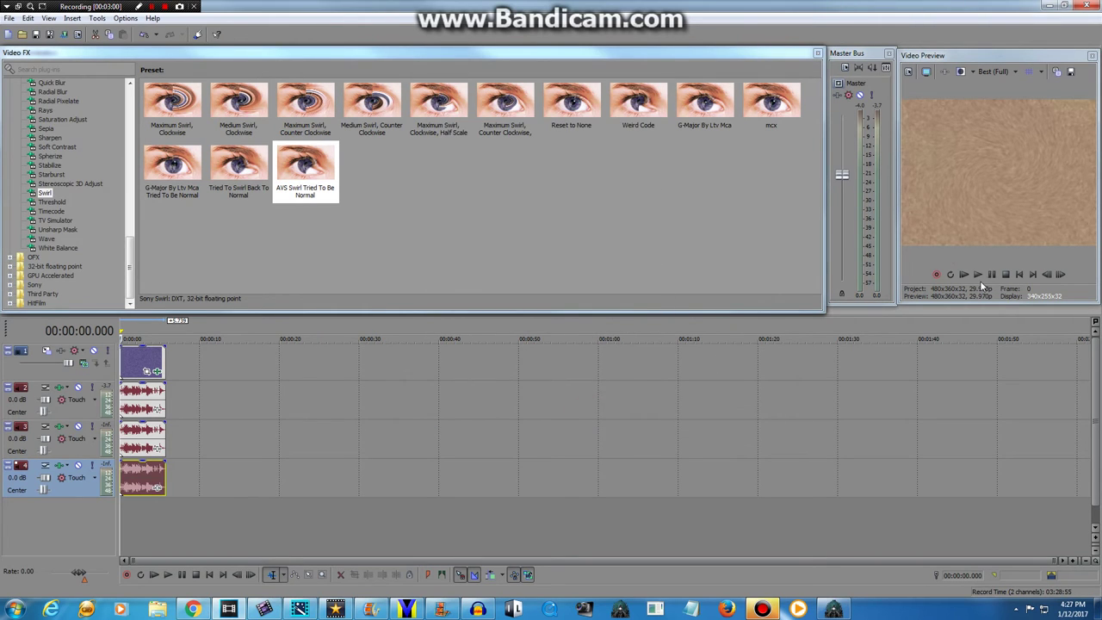
- Play the project from the start to preview the effects with the layered audio, and stop playback
left_click(978, 274)
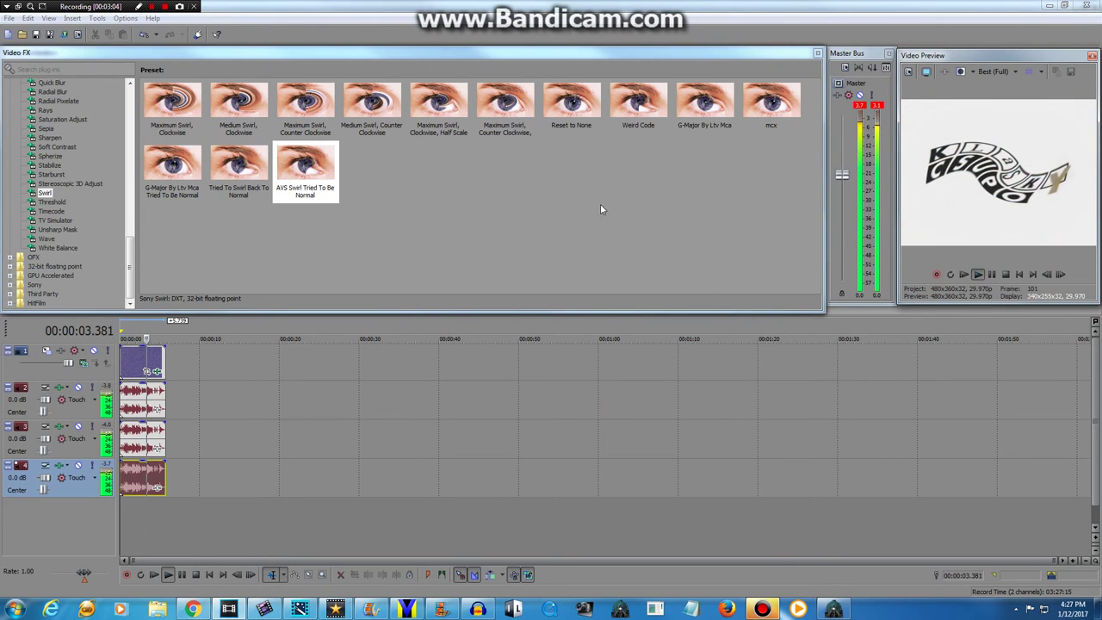
left_click(1004, 274)
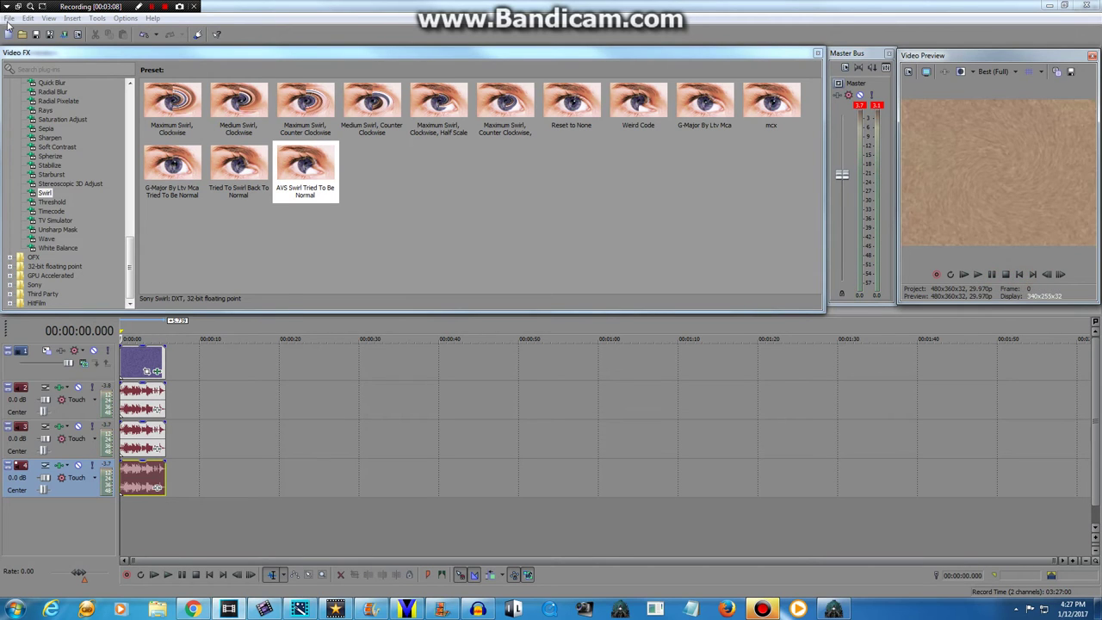
- Render the project with the 8 Mbps HD 1080-30p Video template under the name Klasky Csupo In W-Major
left_click(8, 19)
left_click(26, 109)
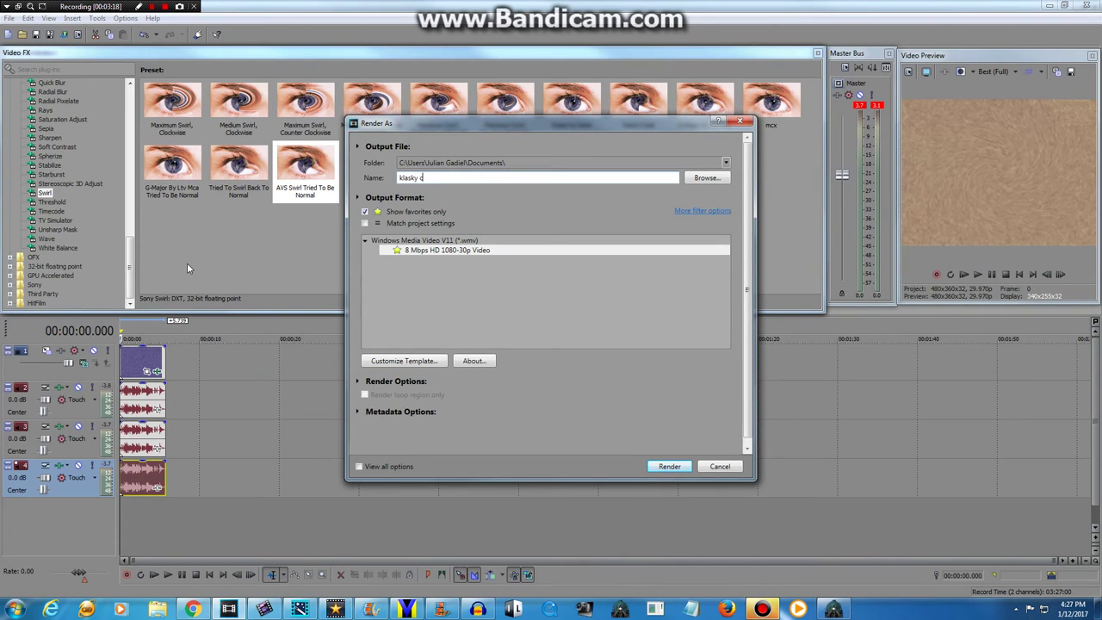
key("BackSpace")
key("BackSpace")
key("BackSpace")
key("BackSpace")
key("BackSpace")
key("BackSpace")
key("BackSpace")
key("BackSpace")
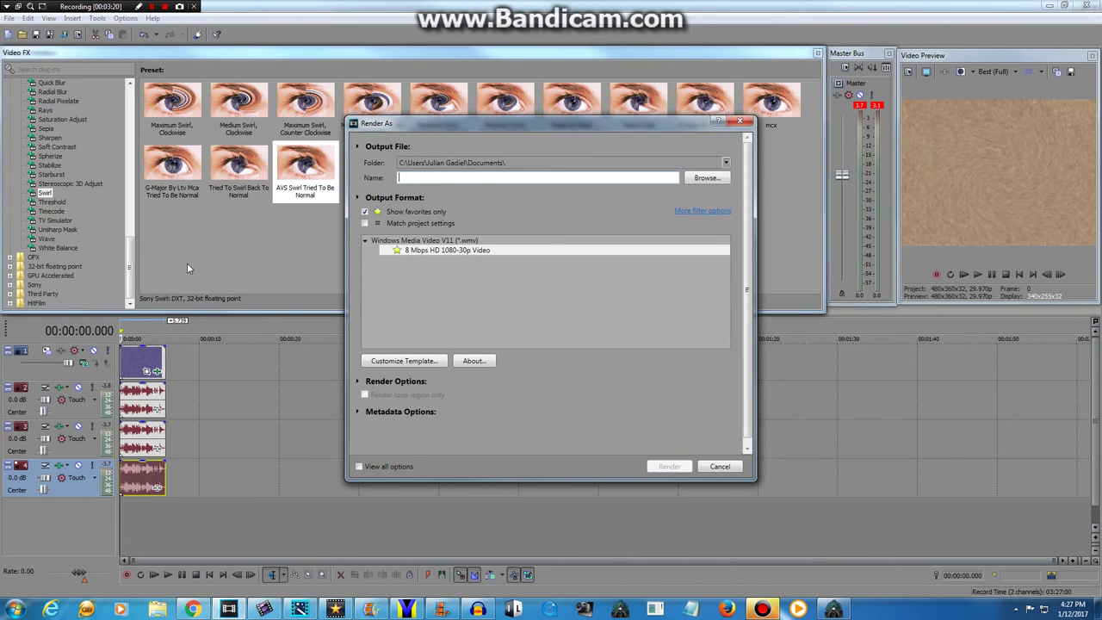
type("Klasky Csupo In")
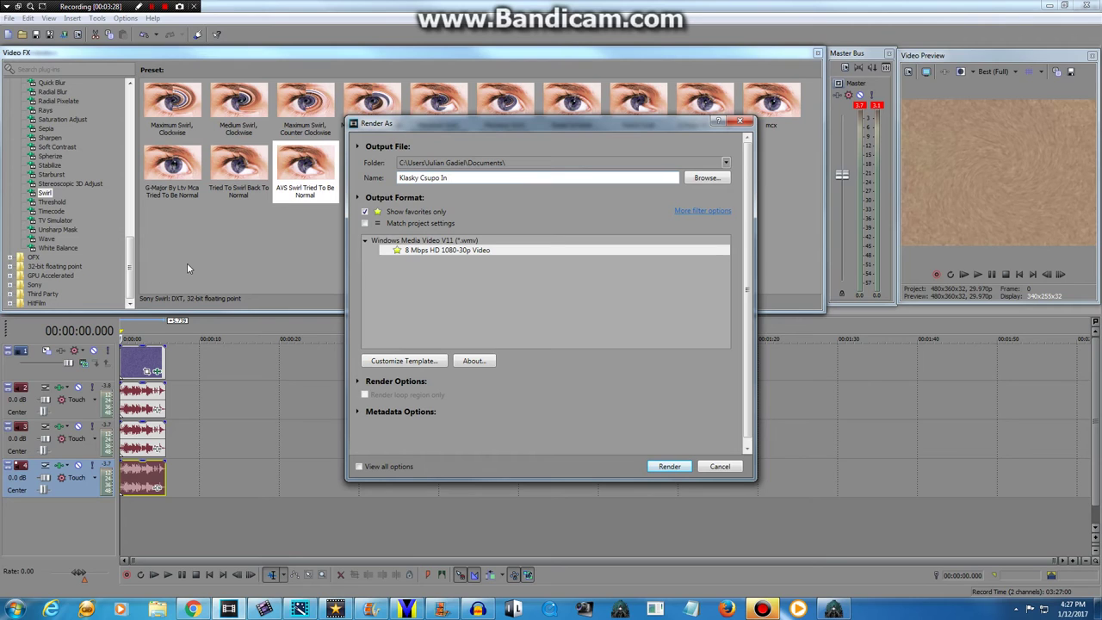
type("Major")
left_click(669, 467)
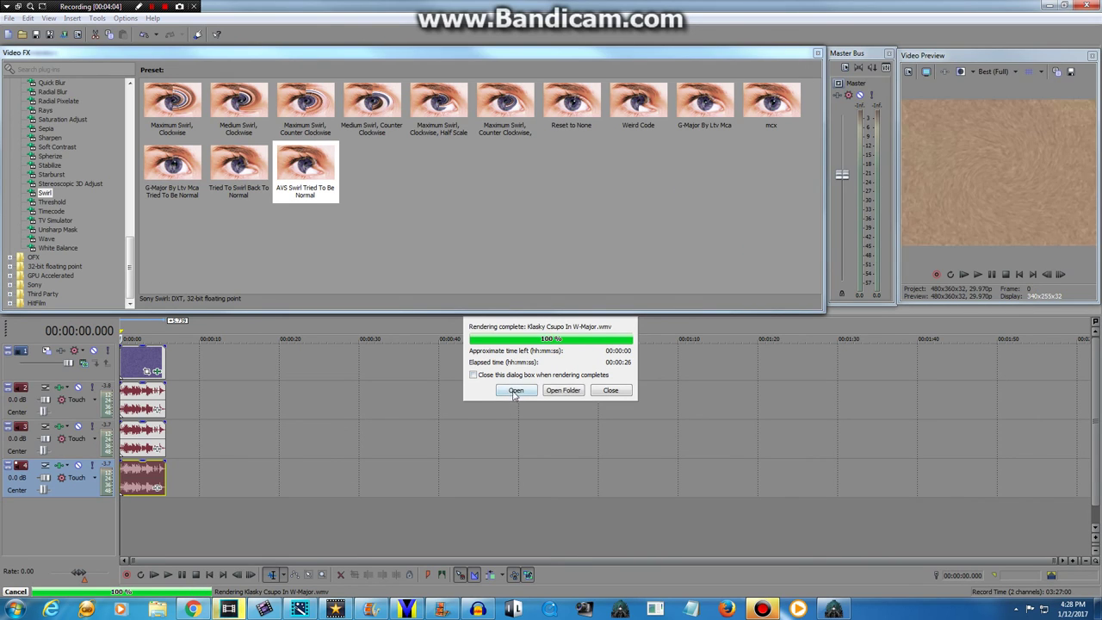
- Open the rendered video in the media player, watch it to the end and close the player
left_click(514, 391)
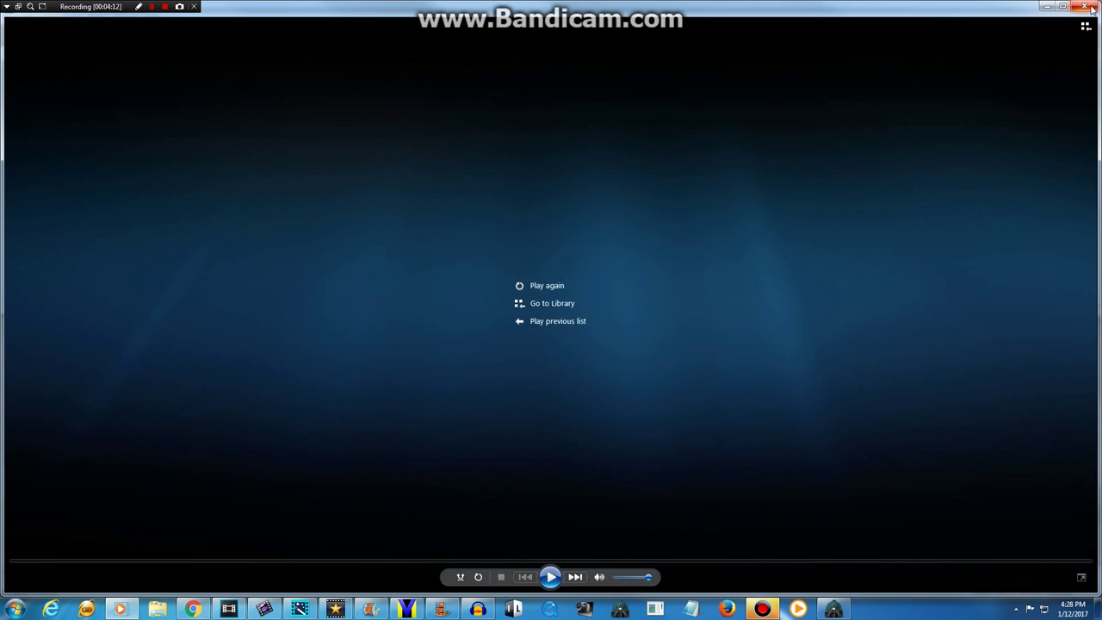
left_click(1083, 6)
left_click(768, 609)
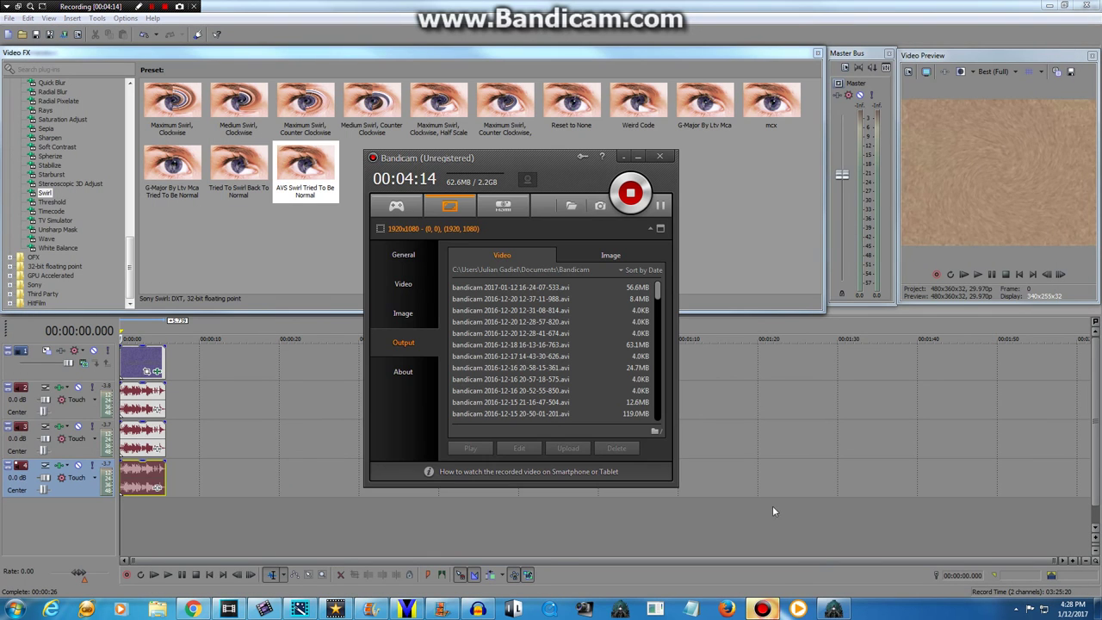